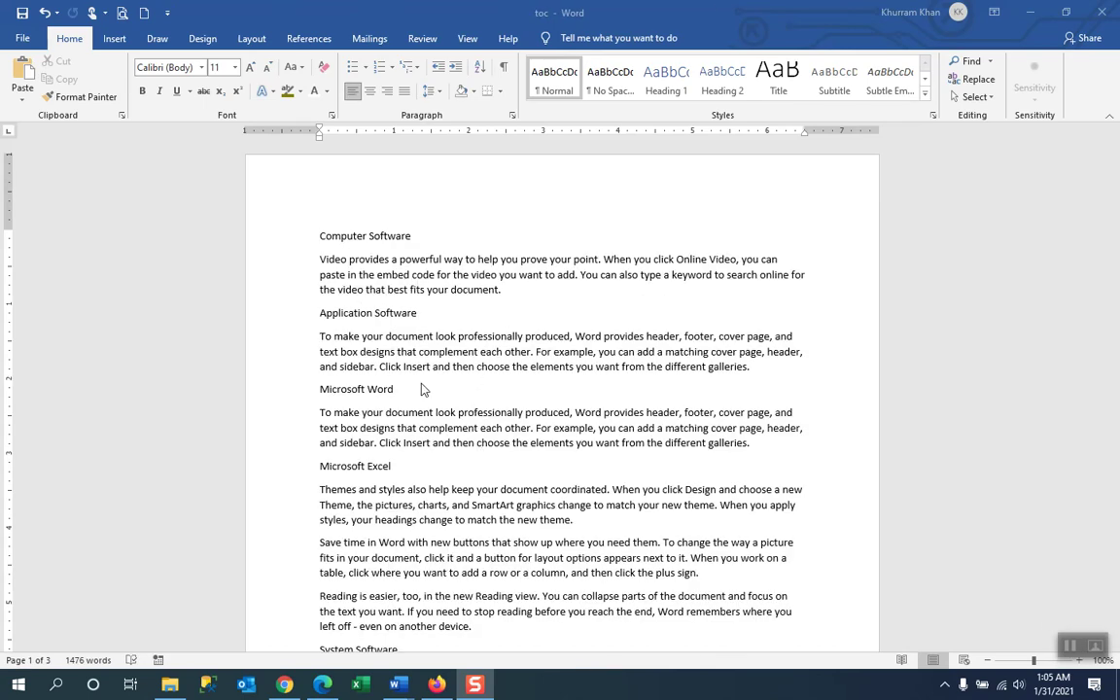
- Look through the whole document and examine its heading lines and how they divide into main topics and subtopics
scroll(423, 391, down, 8)
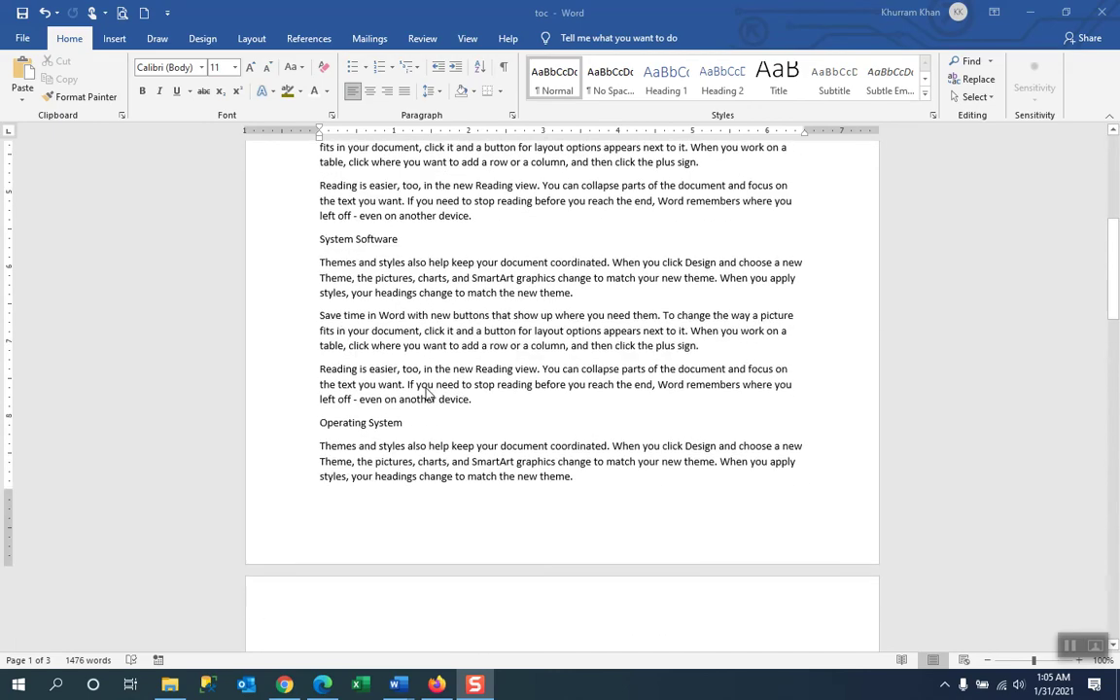
scroll(425, 391, down, 10)
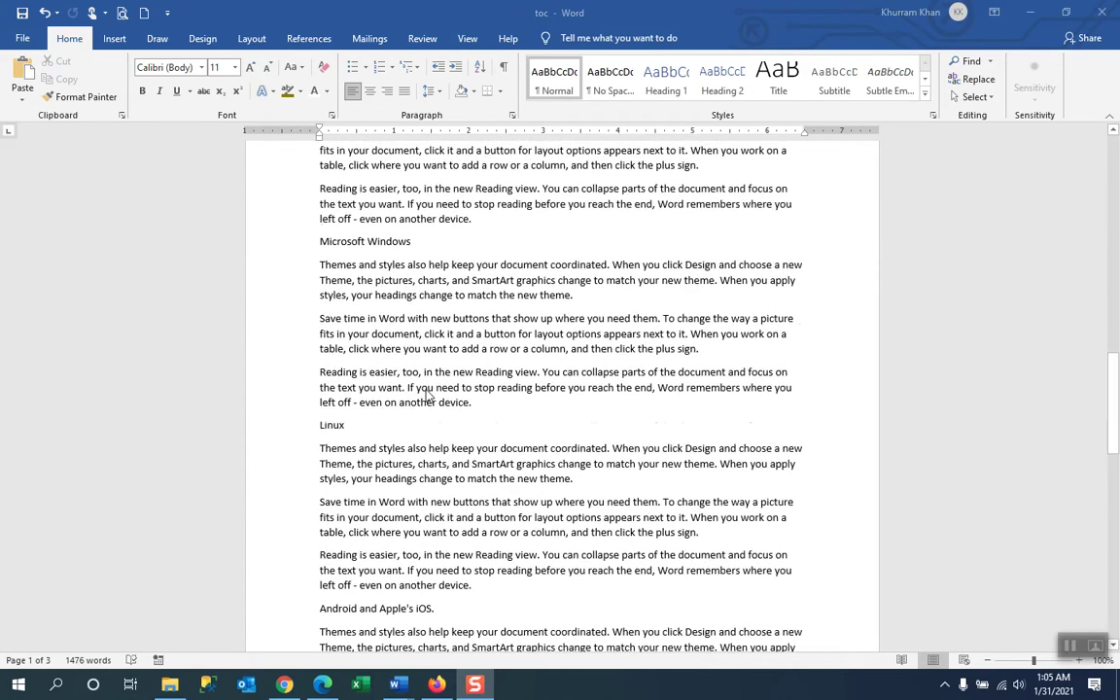
scroll(425, 392, down, 16)
scroll(428, 393, up, 20)
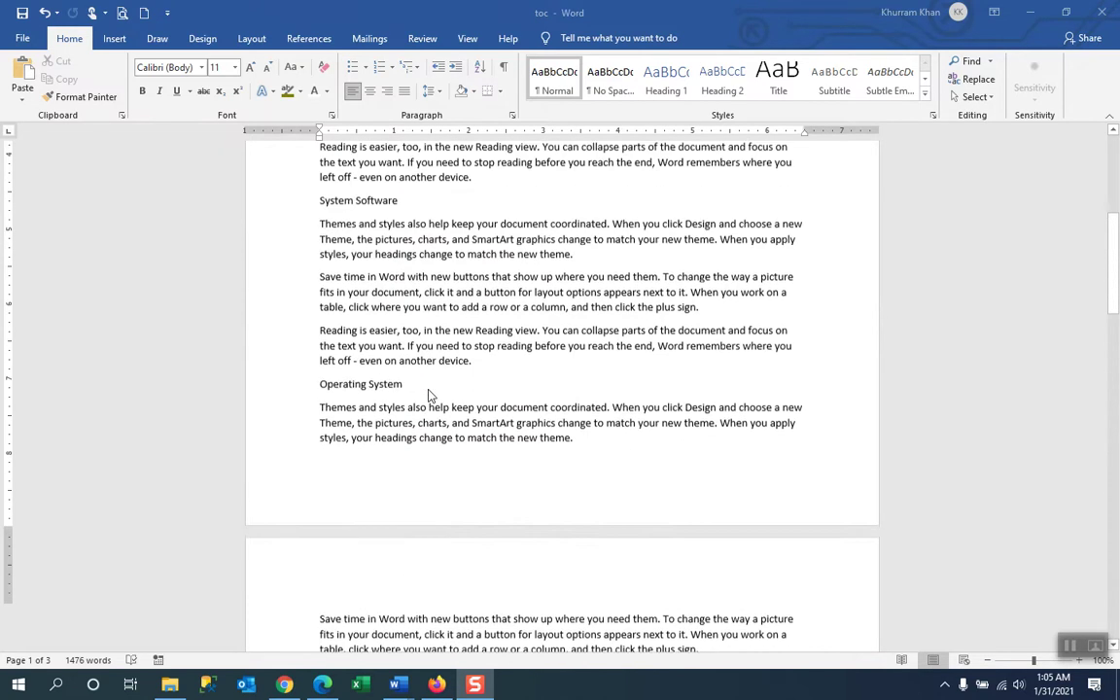
scroll(429, 394, up, 8)
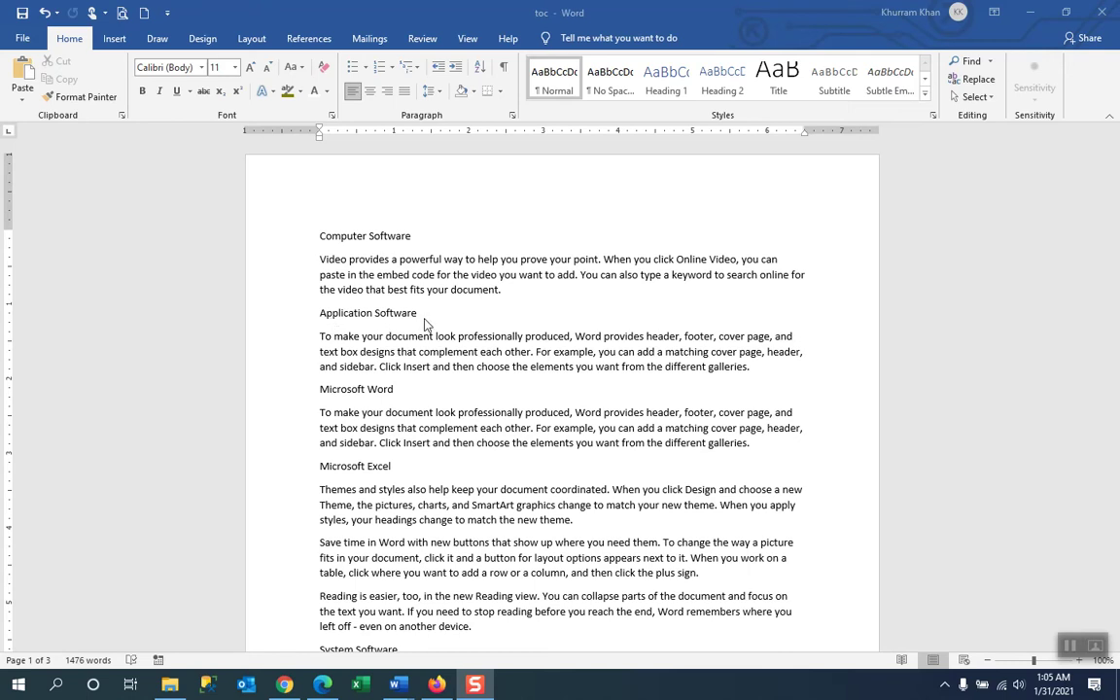
scroll(424, 325, down, 1)
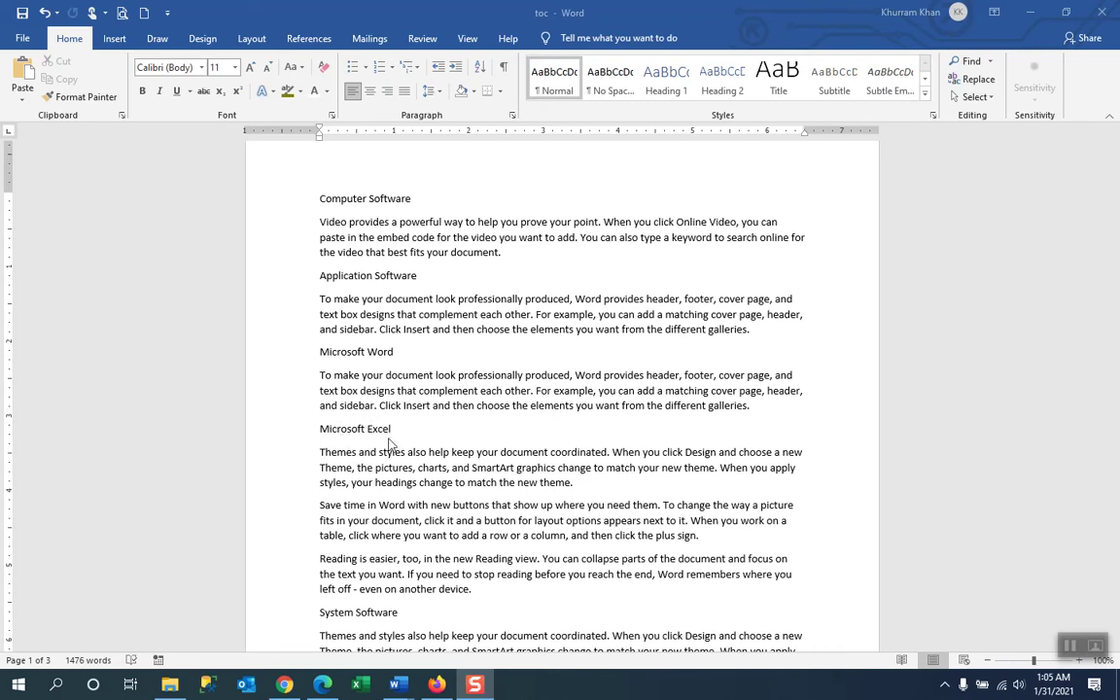
scroll(387, 443, down, 3)
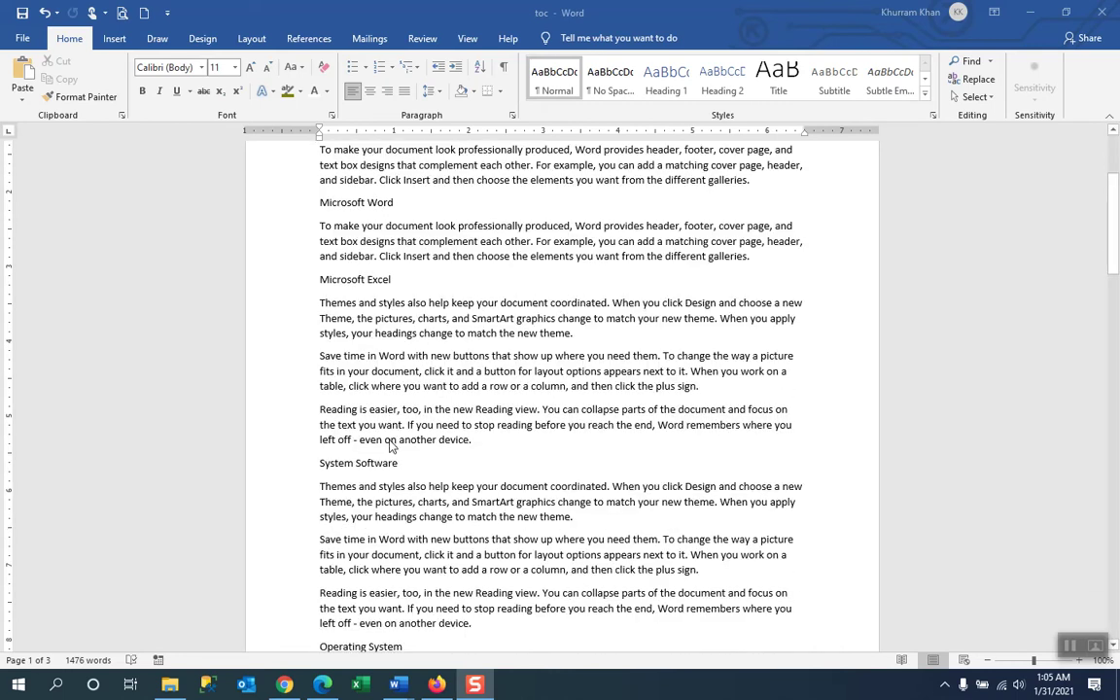
scroll(401, 461, down, 2)
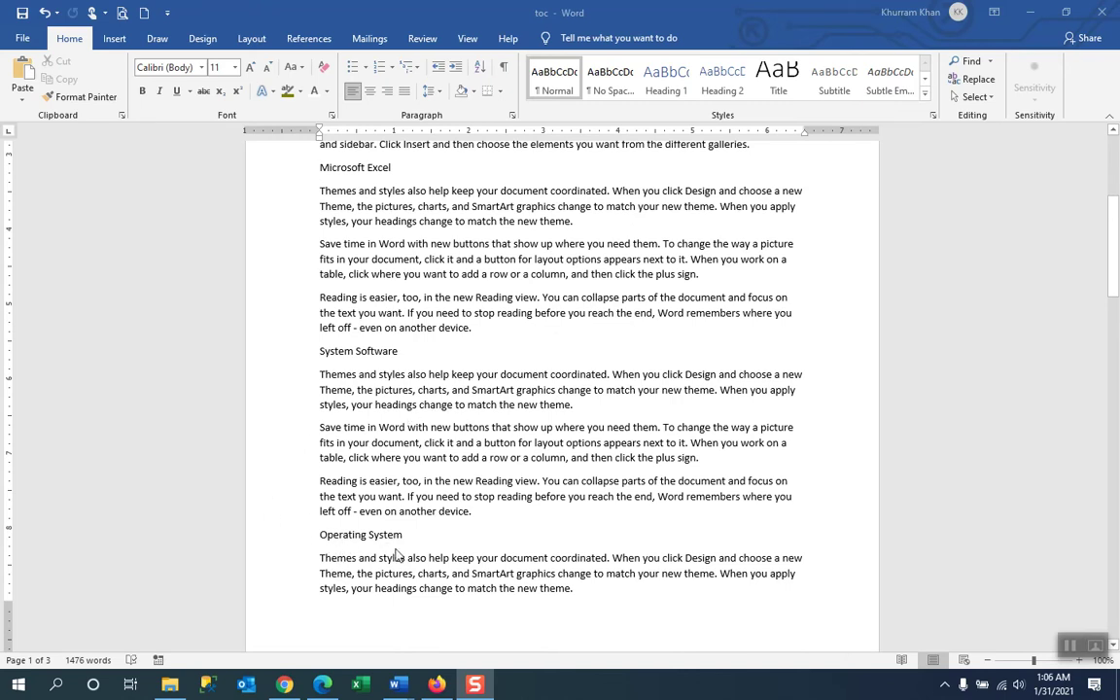
scroll(396, 555, down, 5)
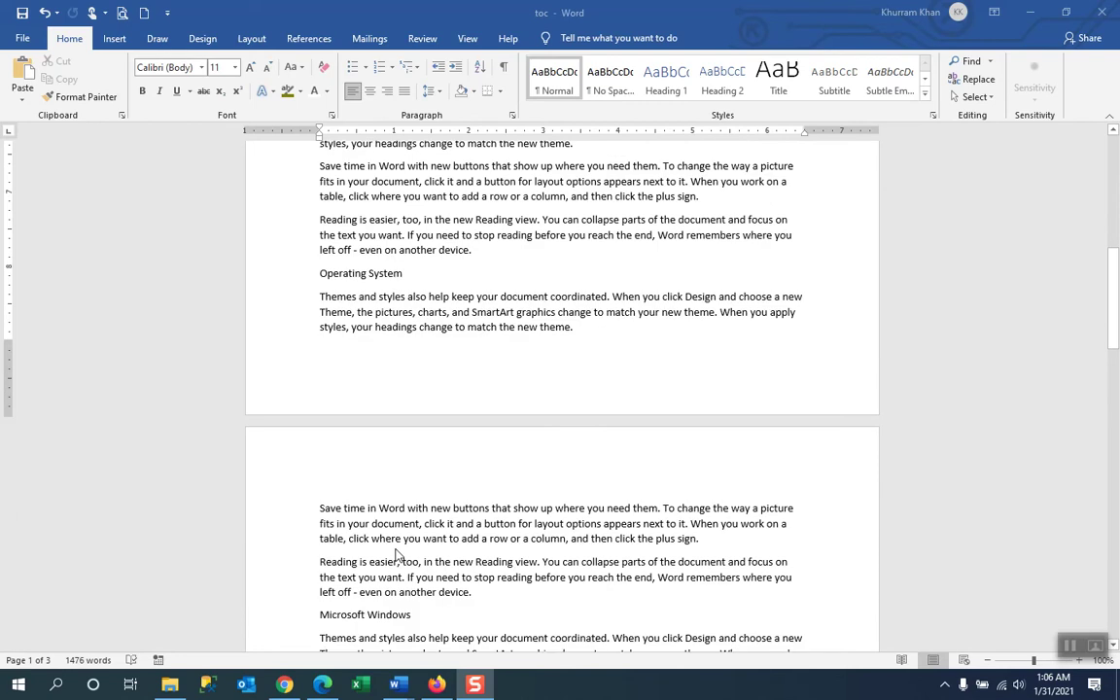
scroll(395, 554, down, 2)
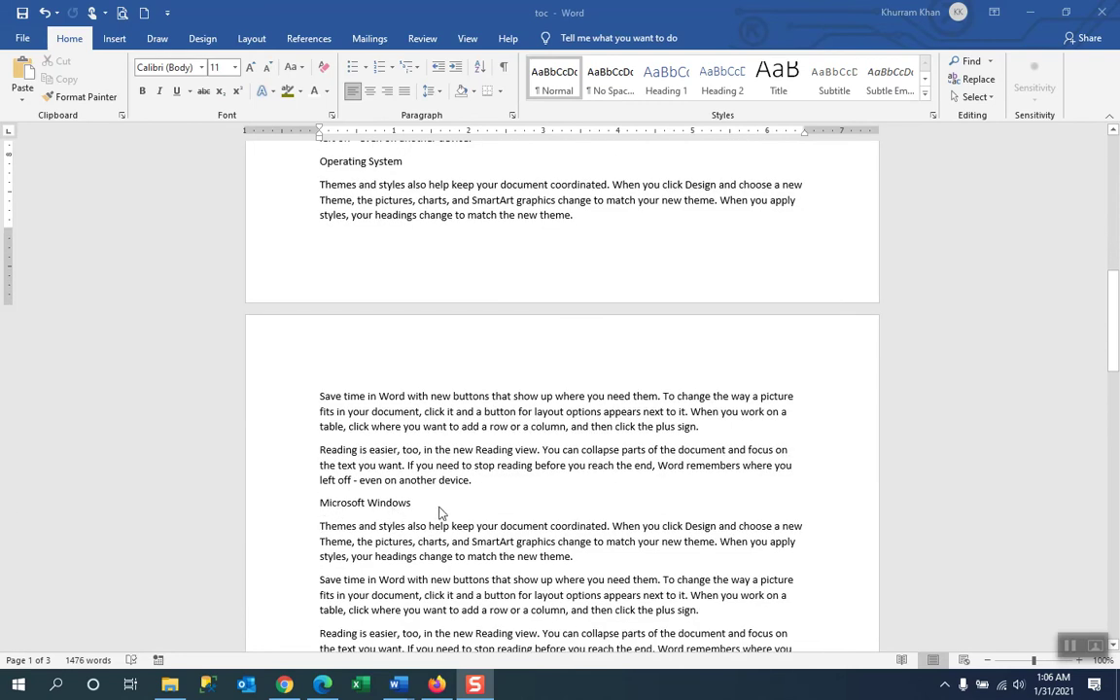
scroll(440, 512, down, 7)
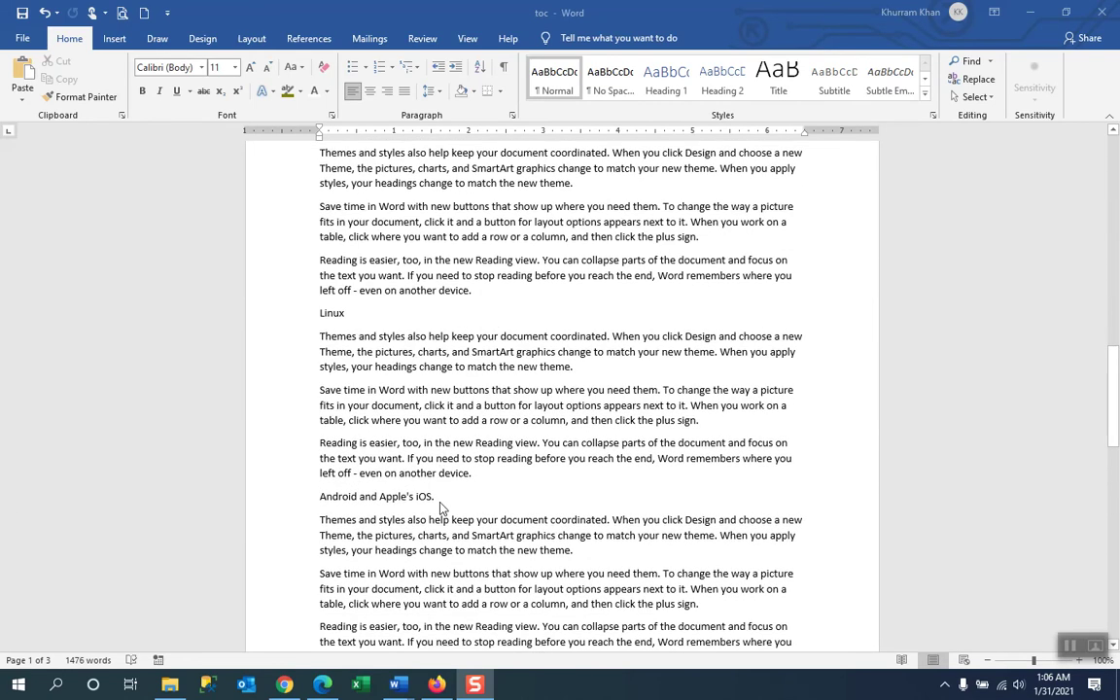
scroll(409, 509, up, 12)
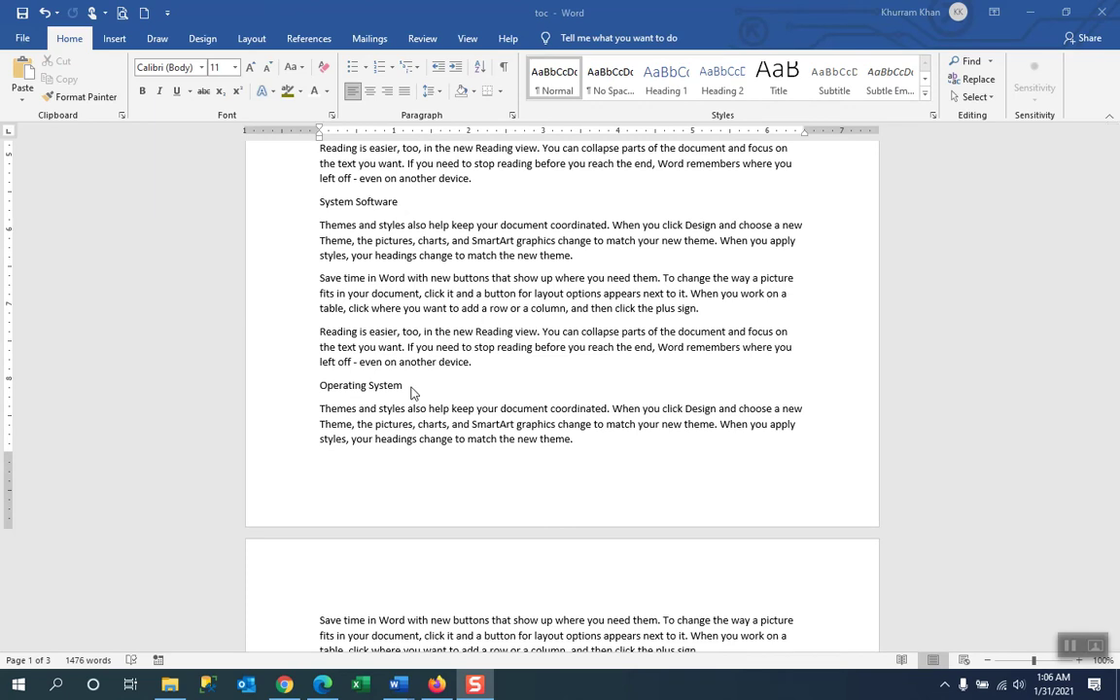
scroll(411, 392, up, 3)
scroll(410, 391, up, 6)
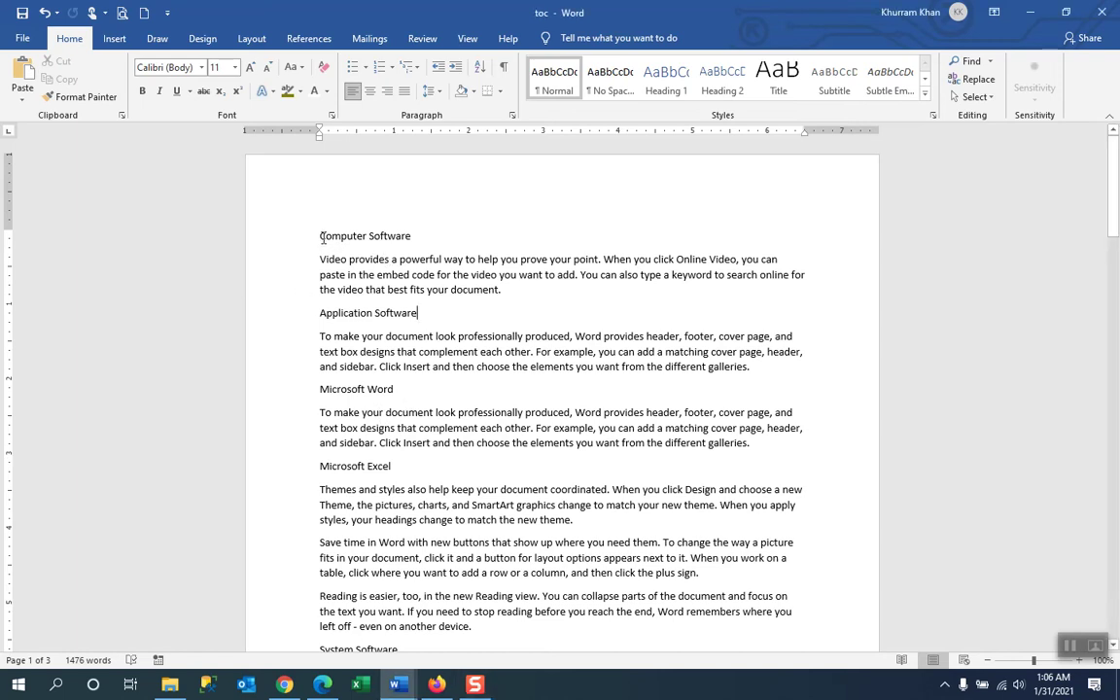
- Set the paragraph outline level of the "Computer Software" heading to Level 1
drag(321, 239, 413, 236)
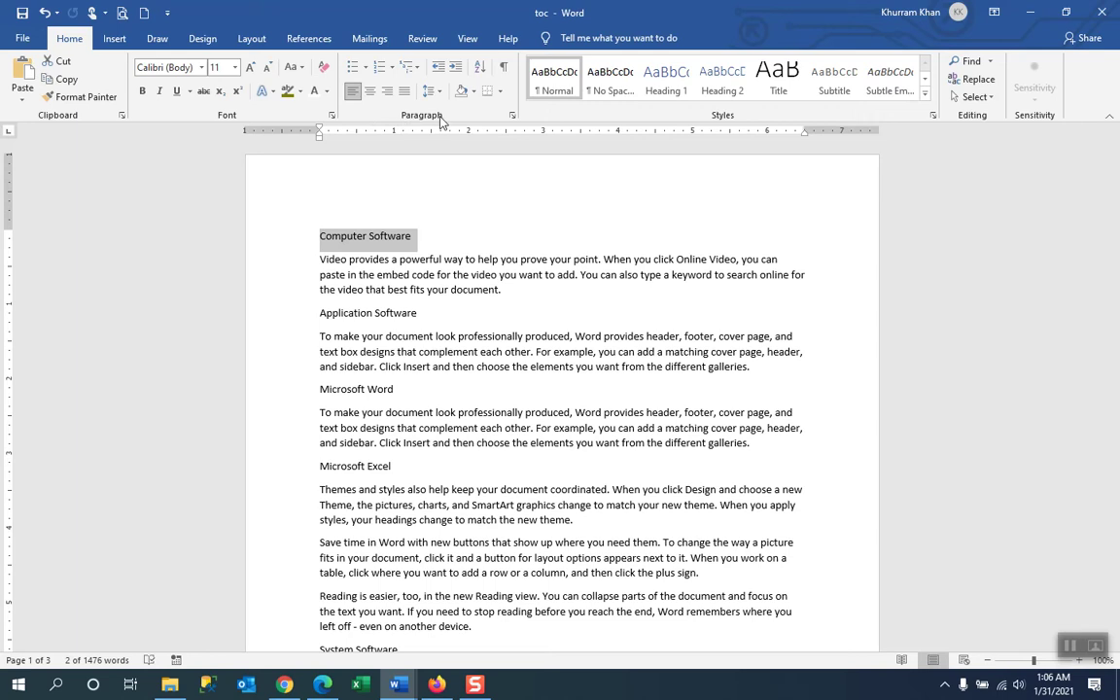
click(512, 117)
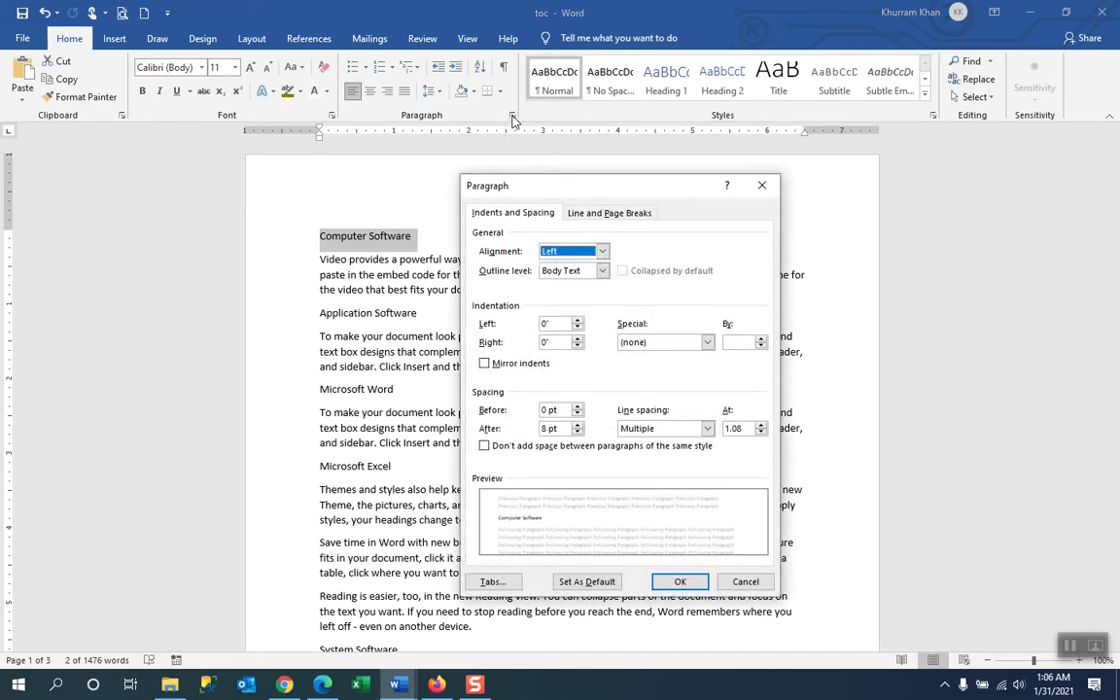
drag(520, 191, 518, 156)
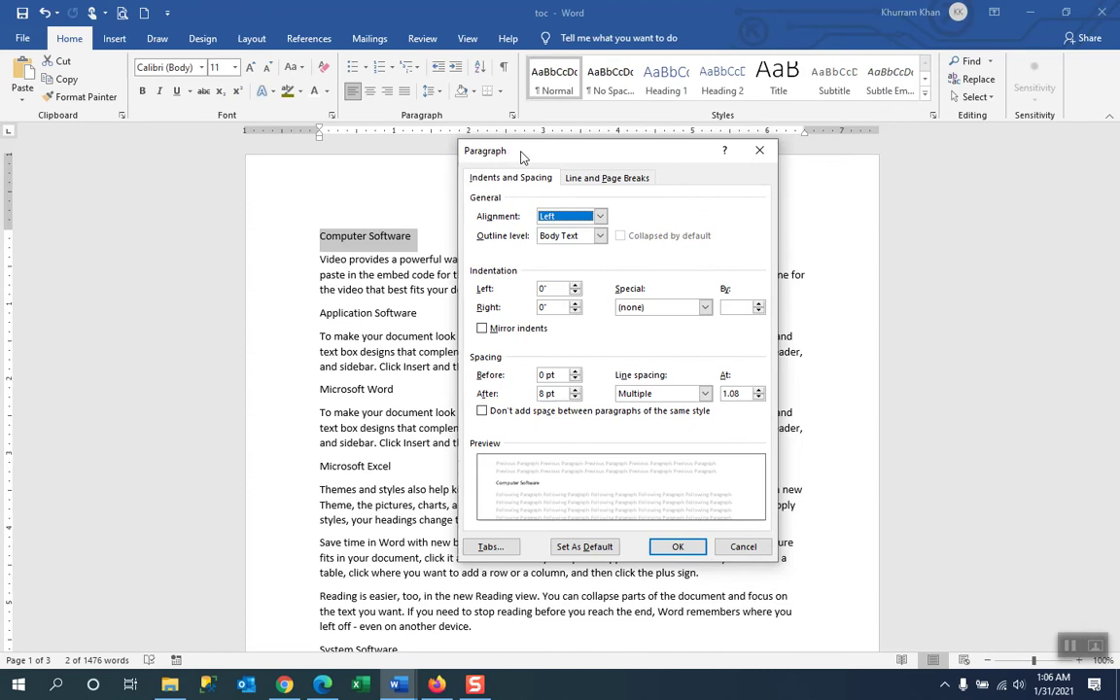
click(600, 236)
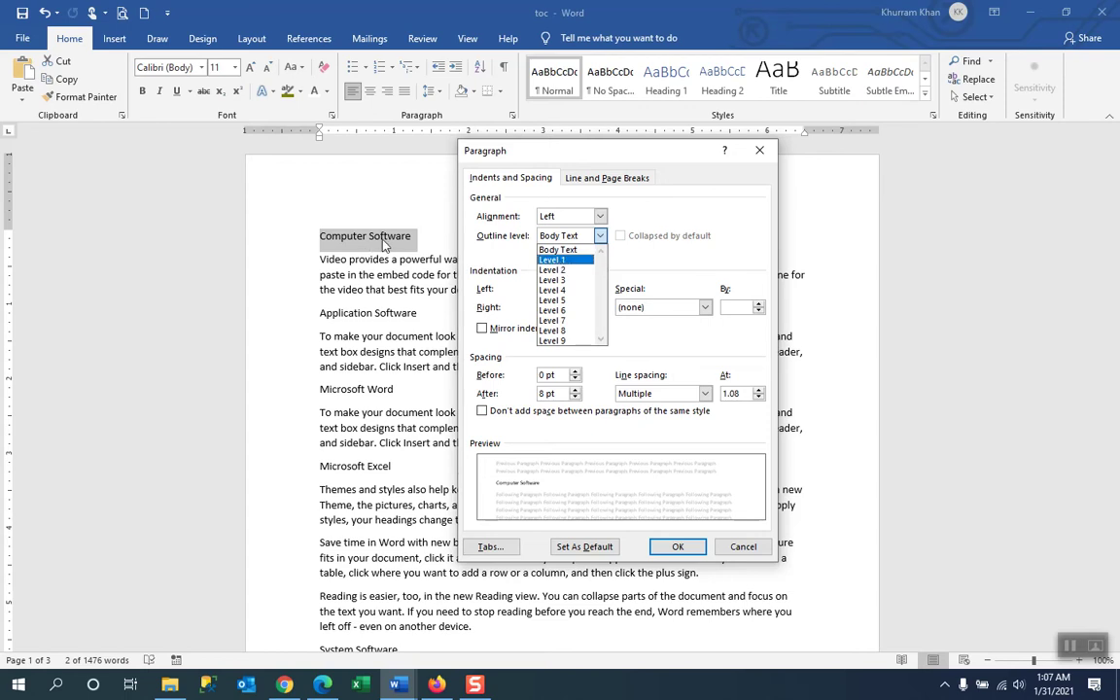
click(560, 262)
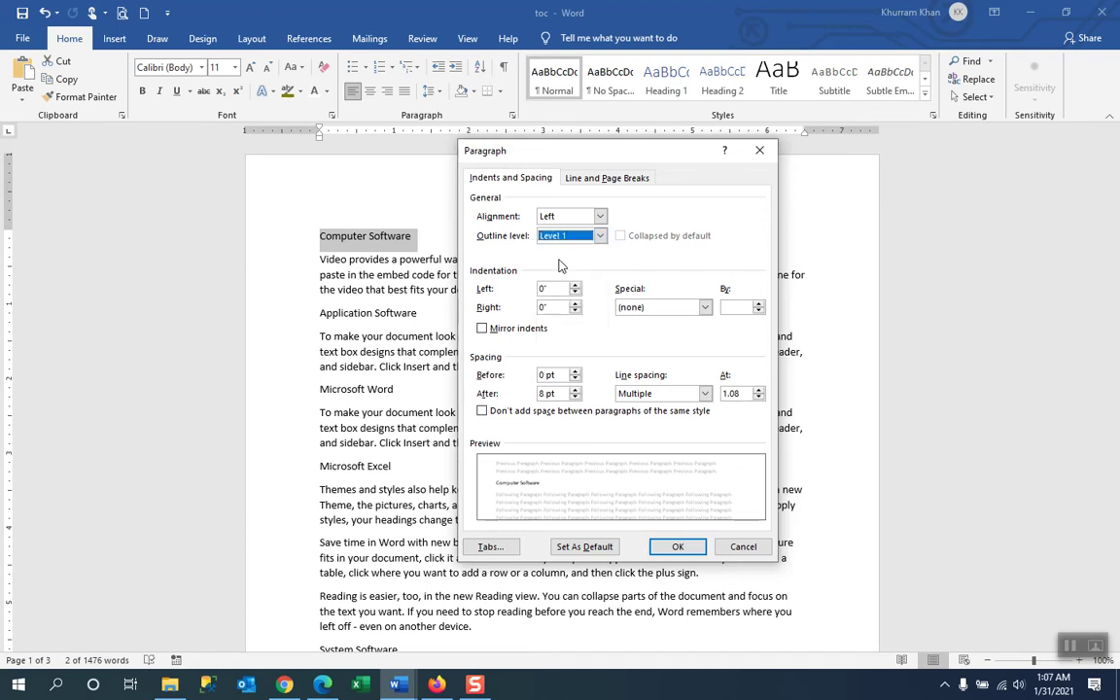
click(680, 548)
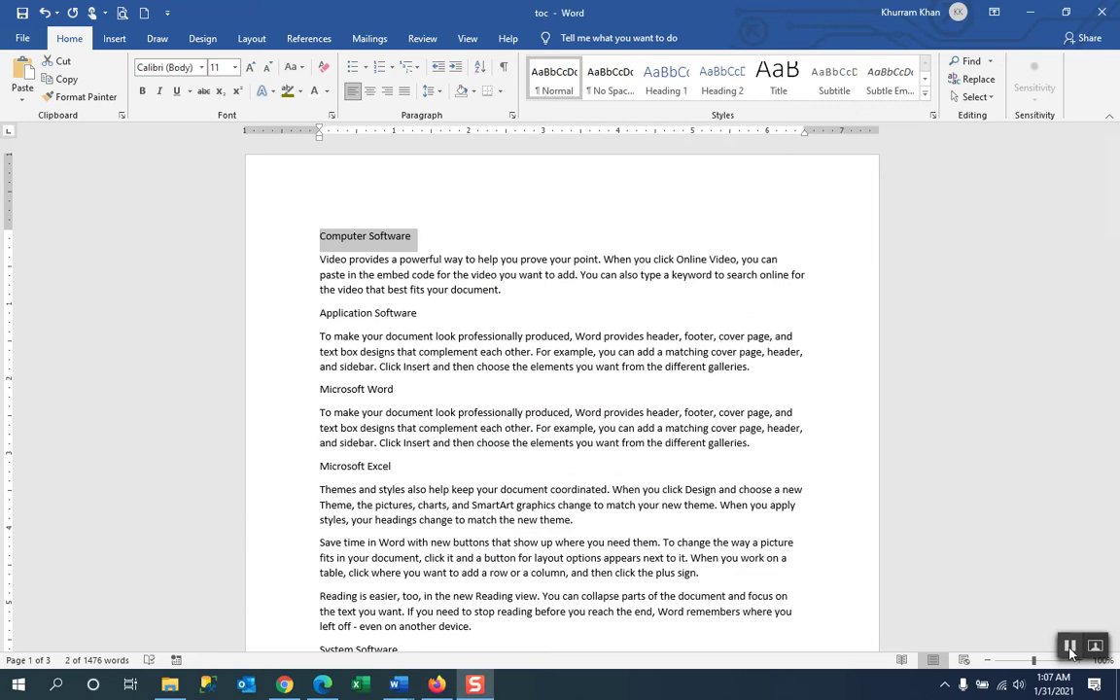
- Set the paragraph outline level of the "Application Software" heading to Level 1
click(440, 314)
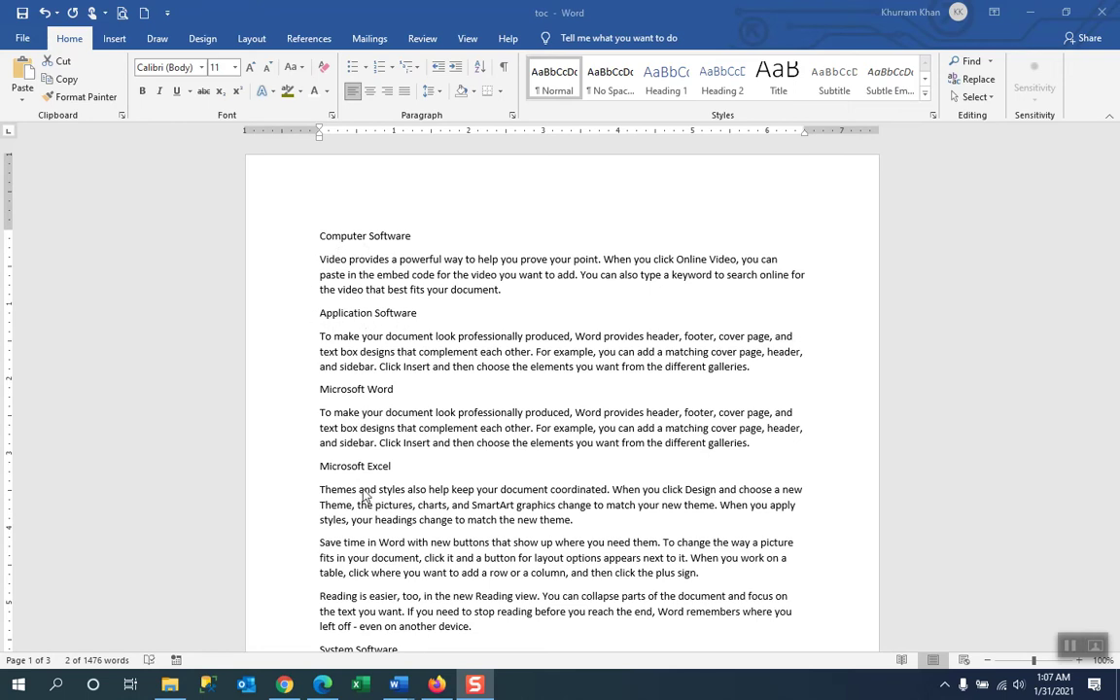
scroll(365, 491, down, 1)
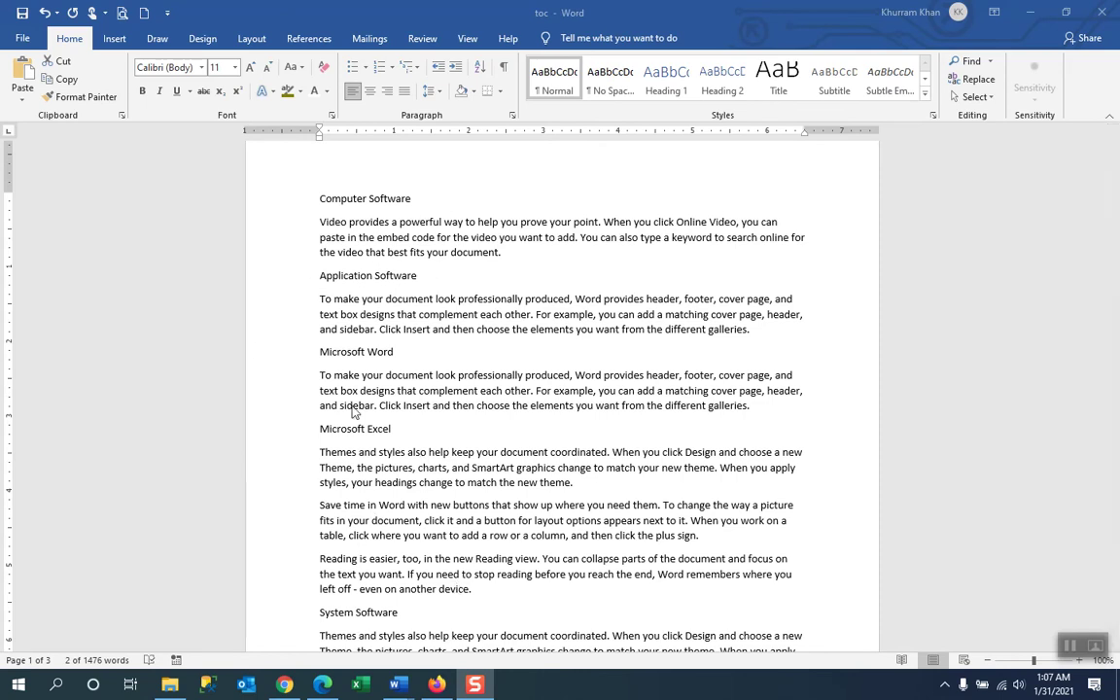
key(ctrl+shift+Up)
drag(321, 275, 424, 276)
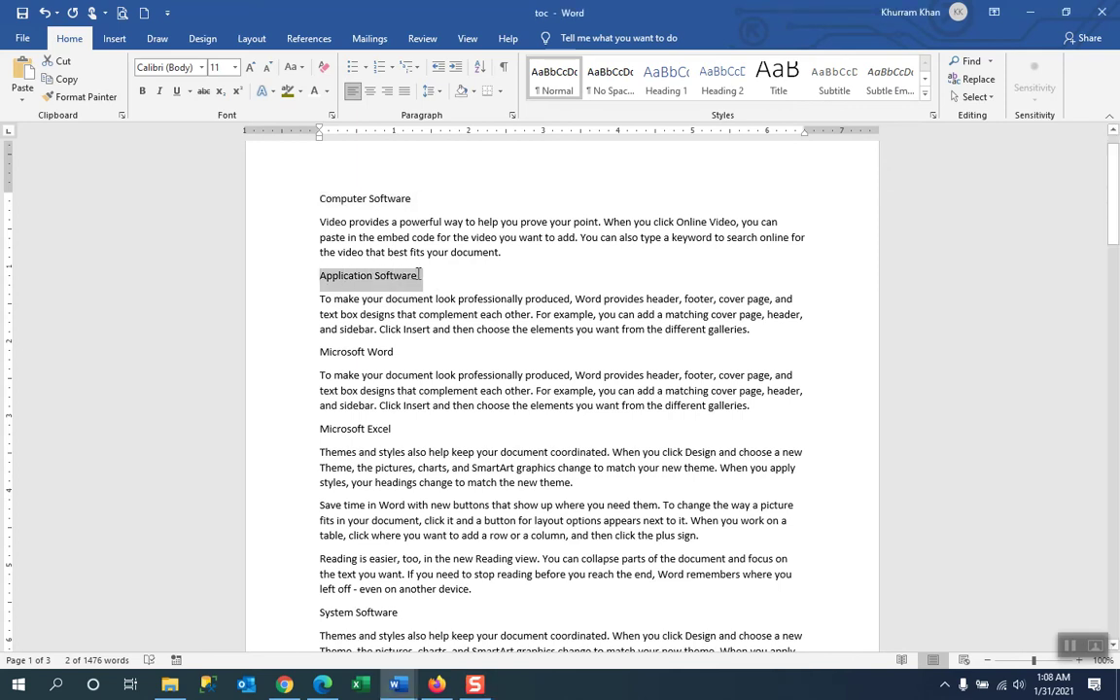
click(512, 116)
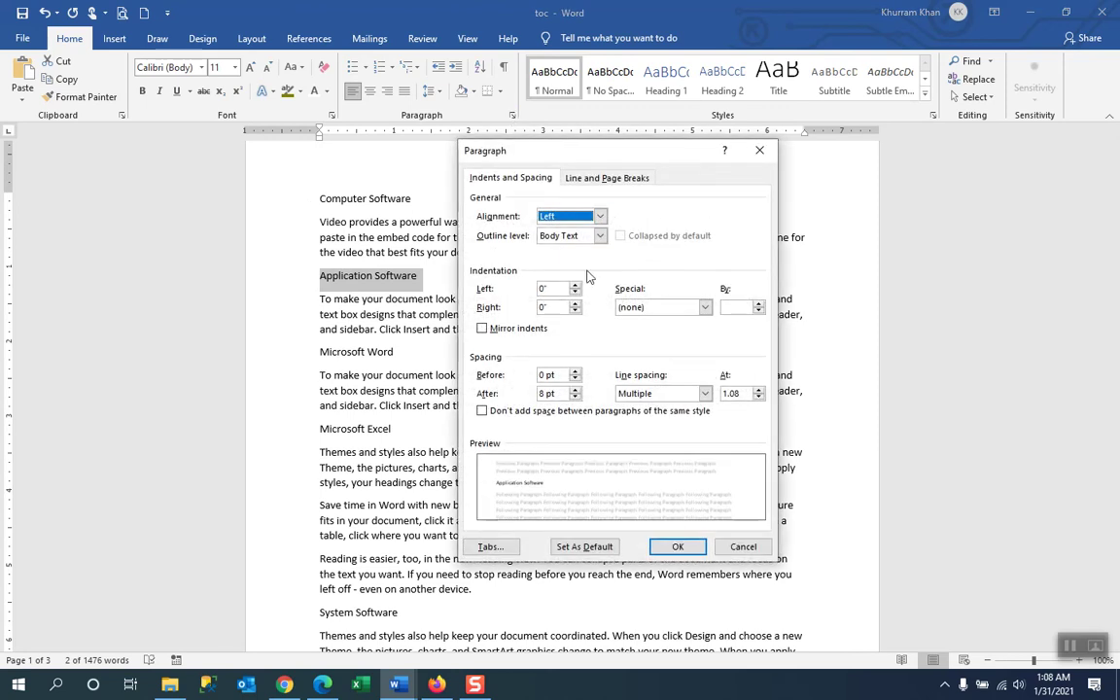
click(601, 237)
click(569, 255)
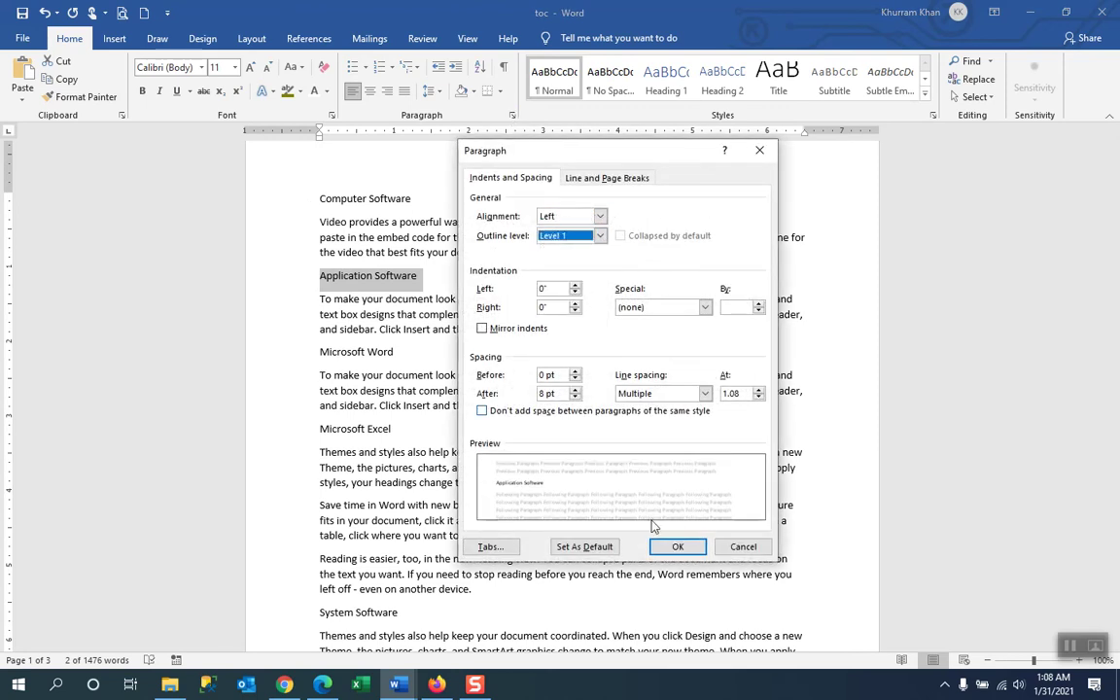
click(678, 548)
- Set the paragraph outline level of the "System Software" heading to Level 1
scroll(433, 487, down, 2)
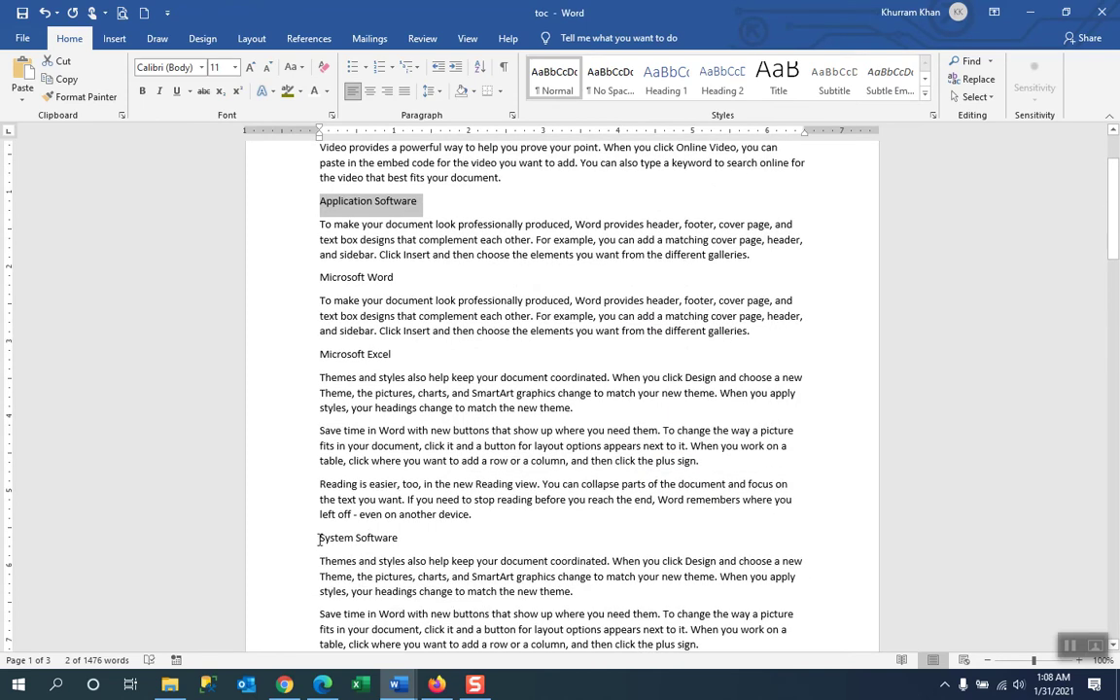
drag(319, 540, 427, 539)
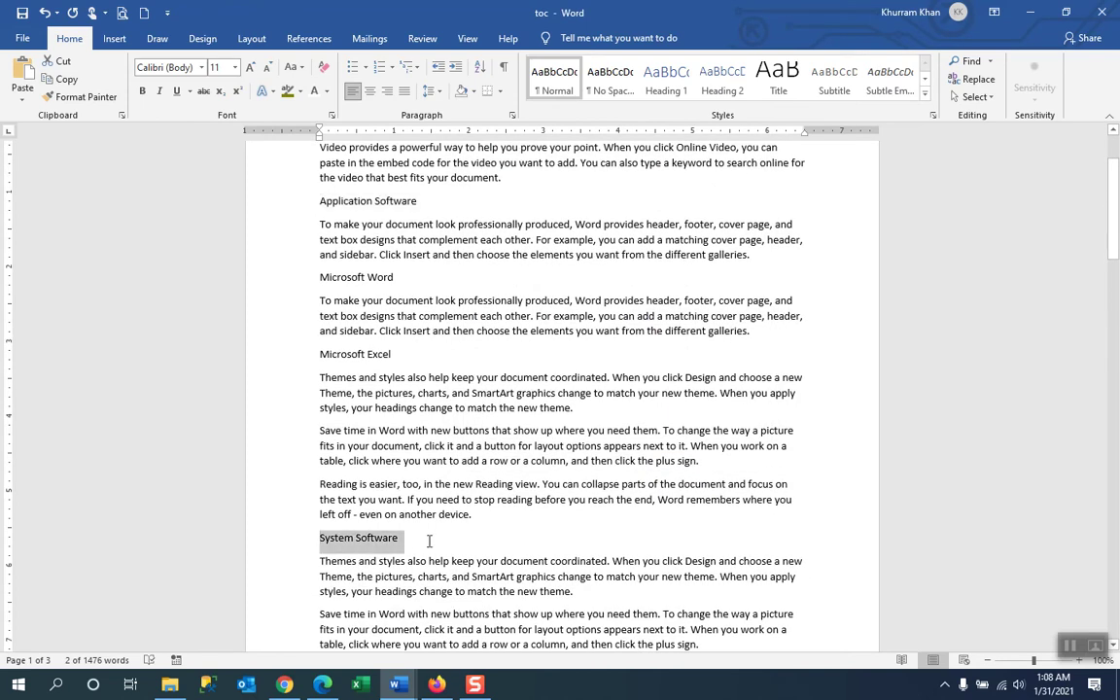
click(513, 114)
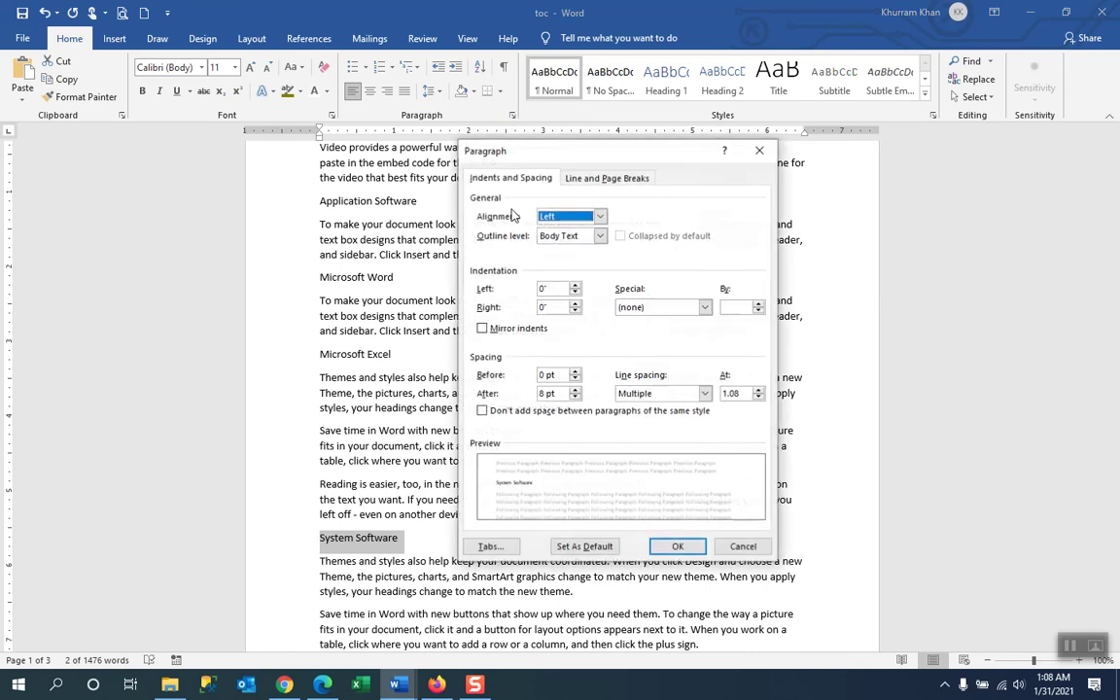
click(600, 236)
click(556, 250)
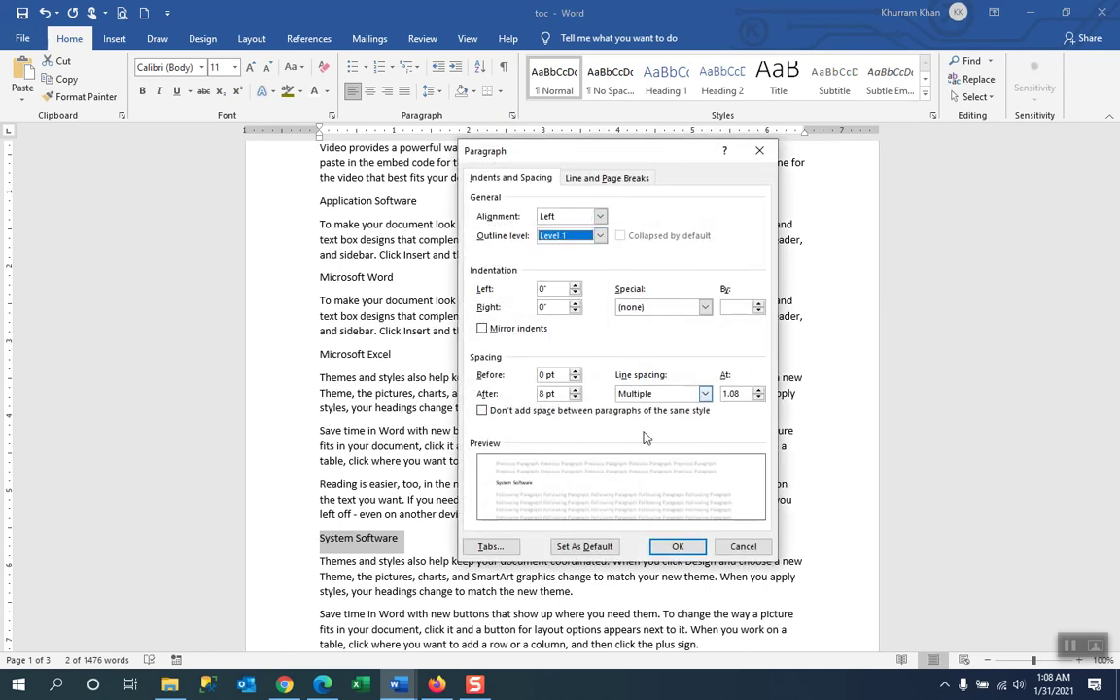
click(677, 548)
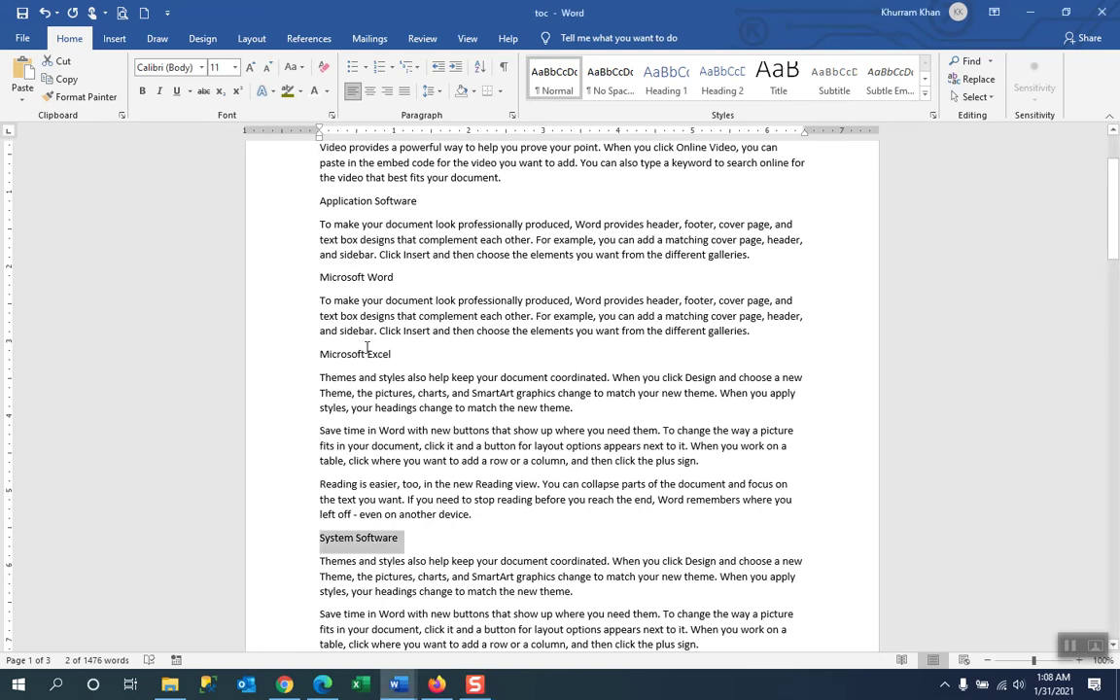
- Set the paragraph outline level of the "Microsoft Word" heading to Level 2
click(322, 278)
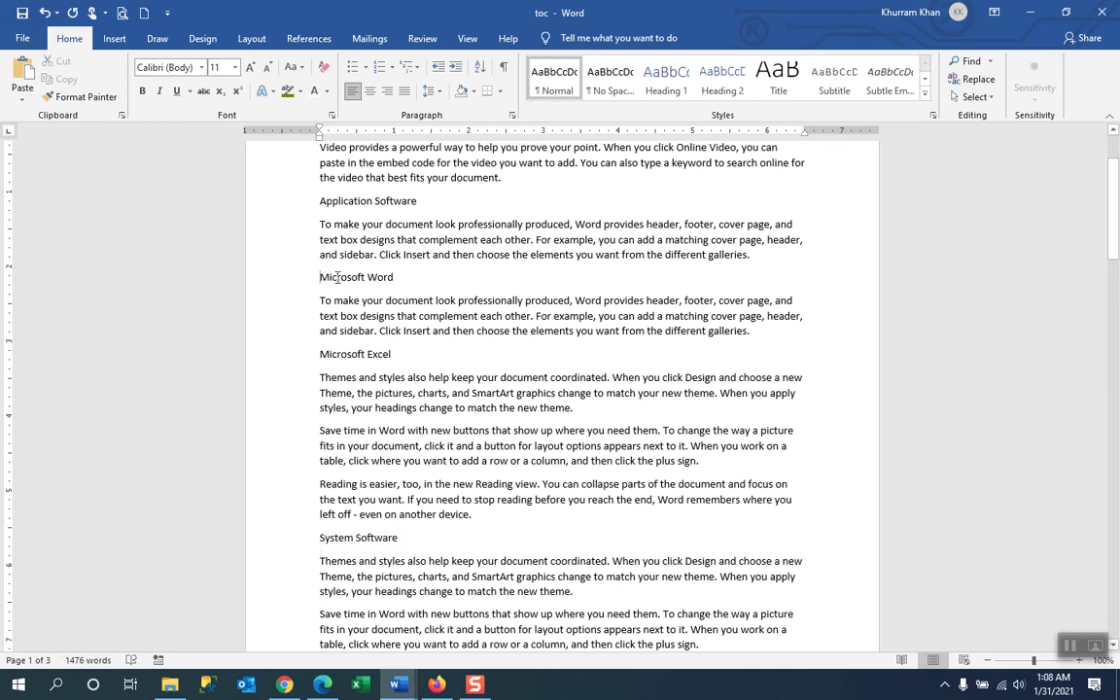
triple_click(325, 278)
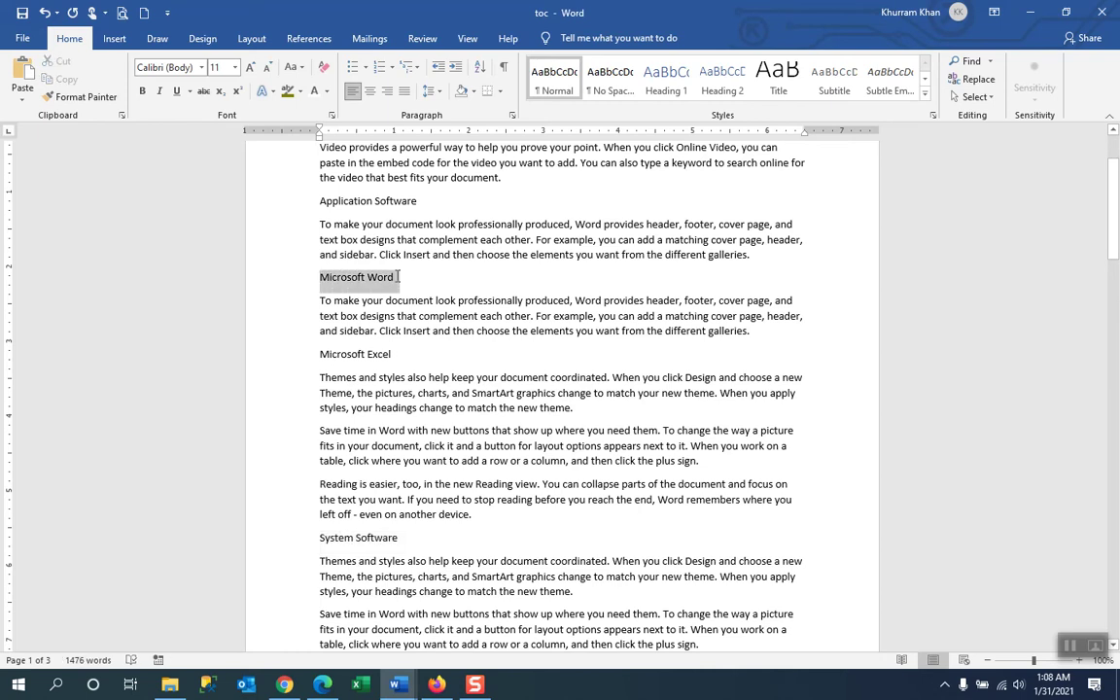
click(513, 116)
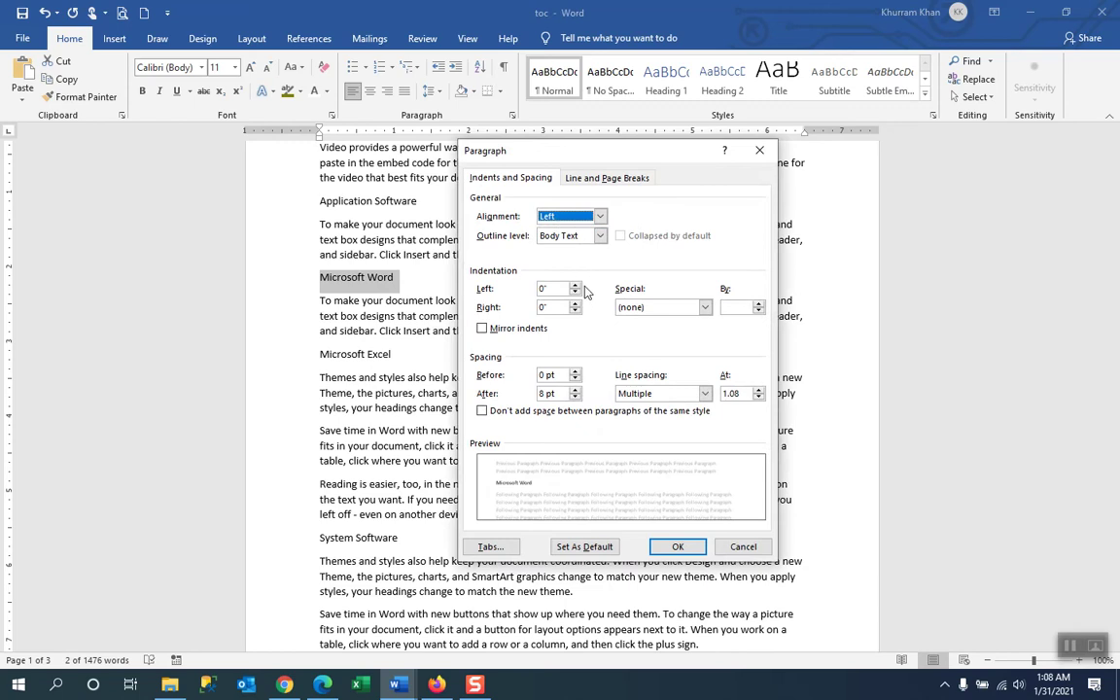
click(601, 237)
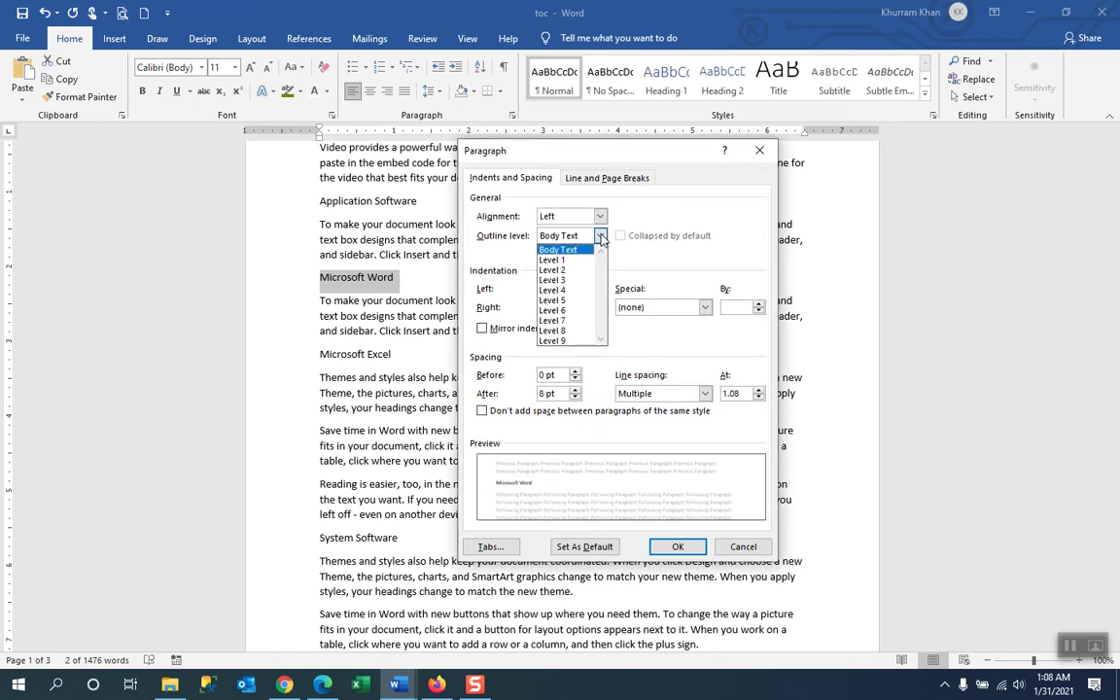
click(574, 271)
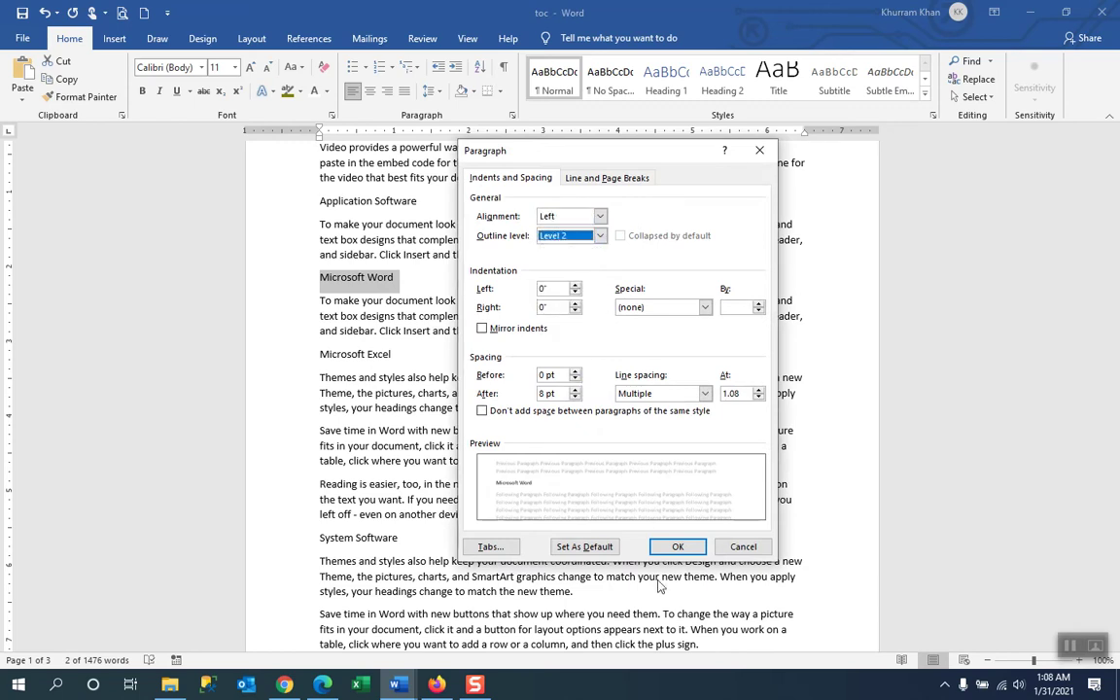
click(678, 546)
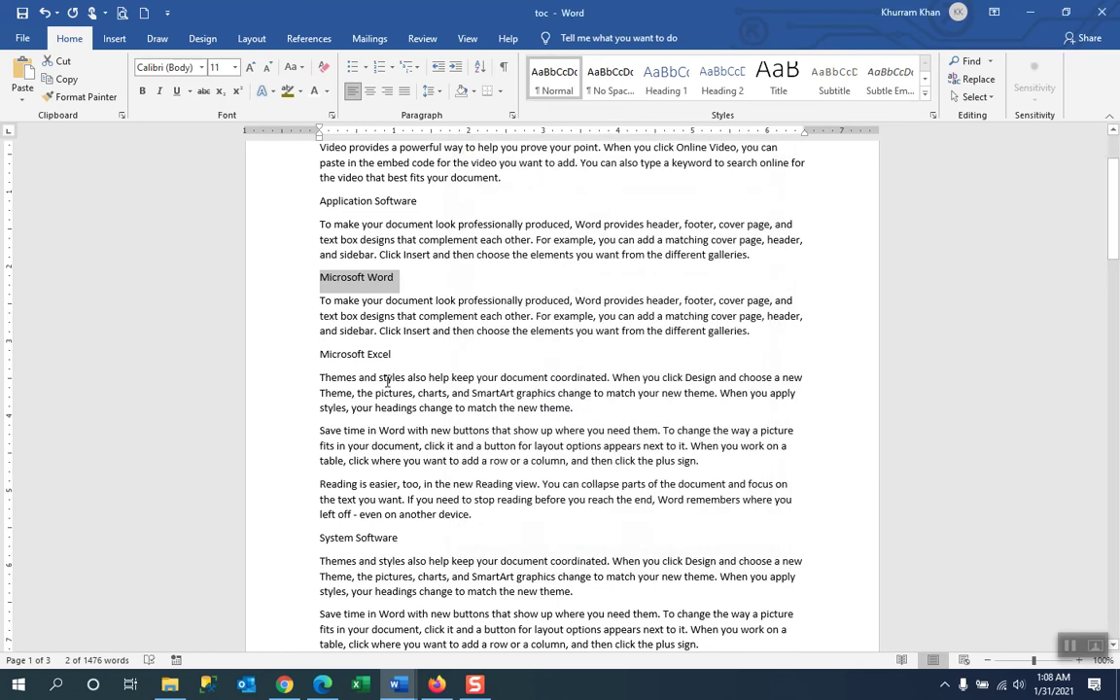
- Set the paragraph outline level of the "Microsoft Excel" heading to Level 2
drag(320, 354, 360, 356)
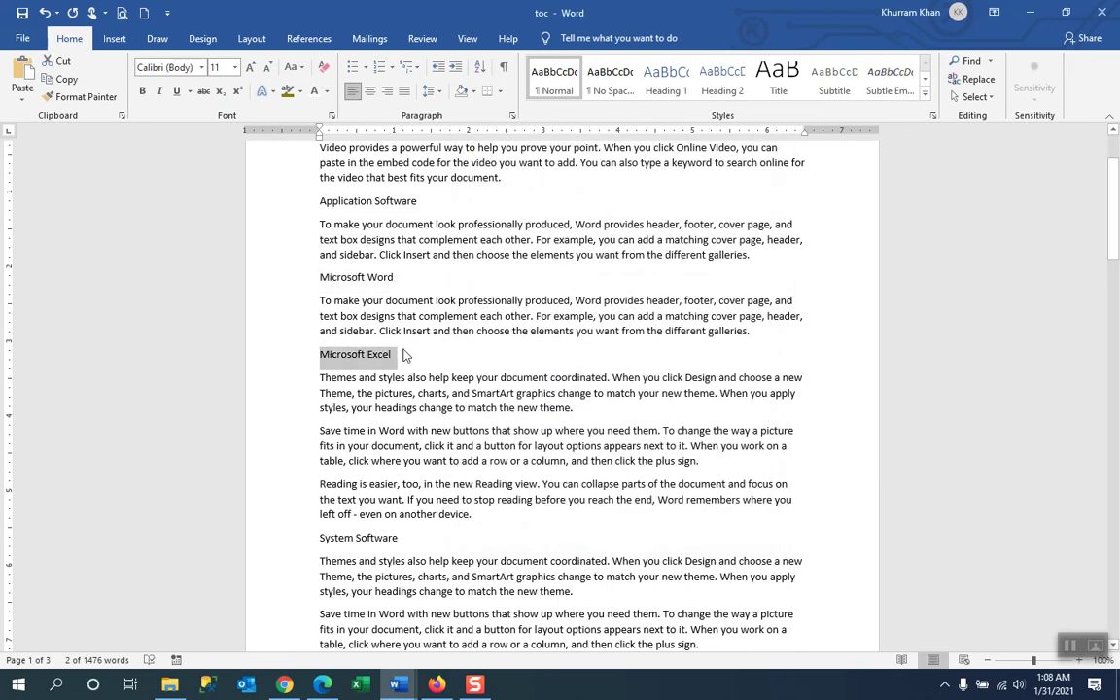
click(512, 116)
click(600, 236)
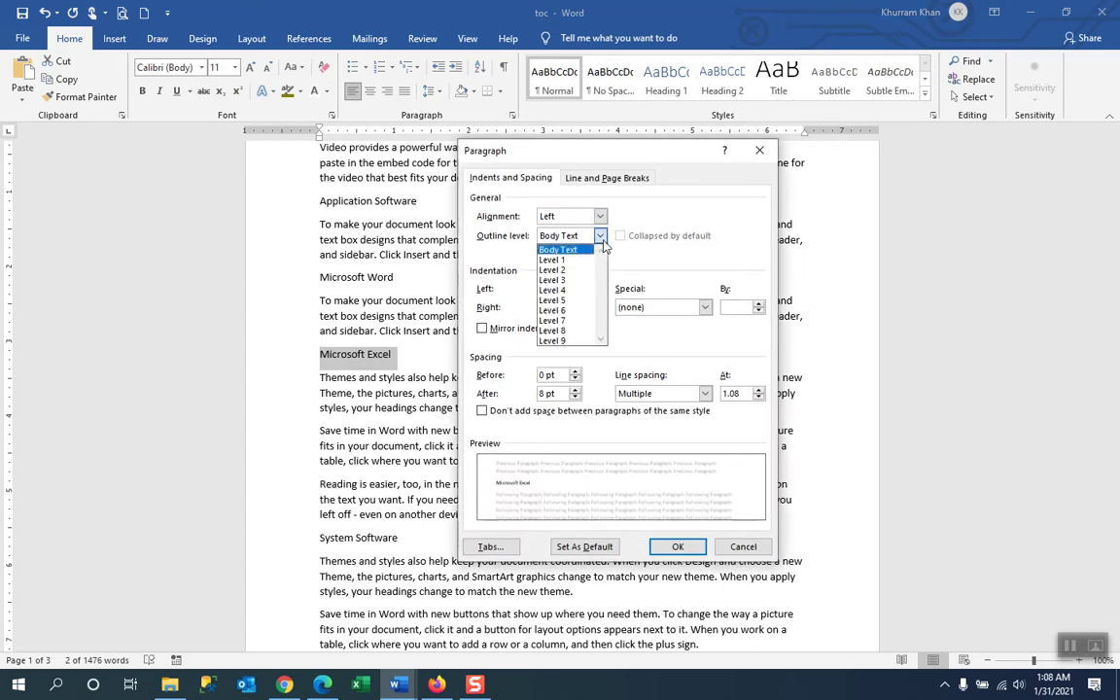
click(588, 268)
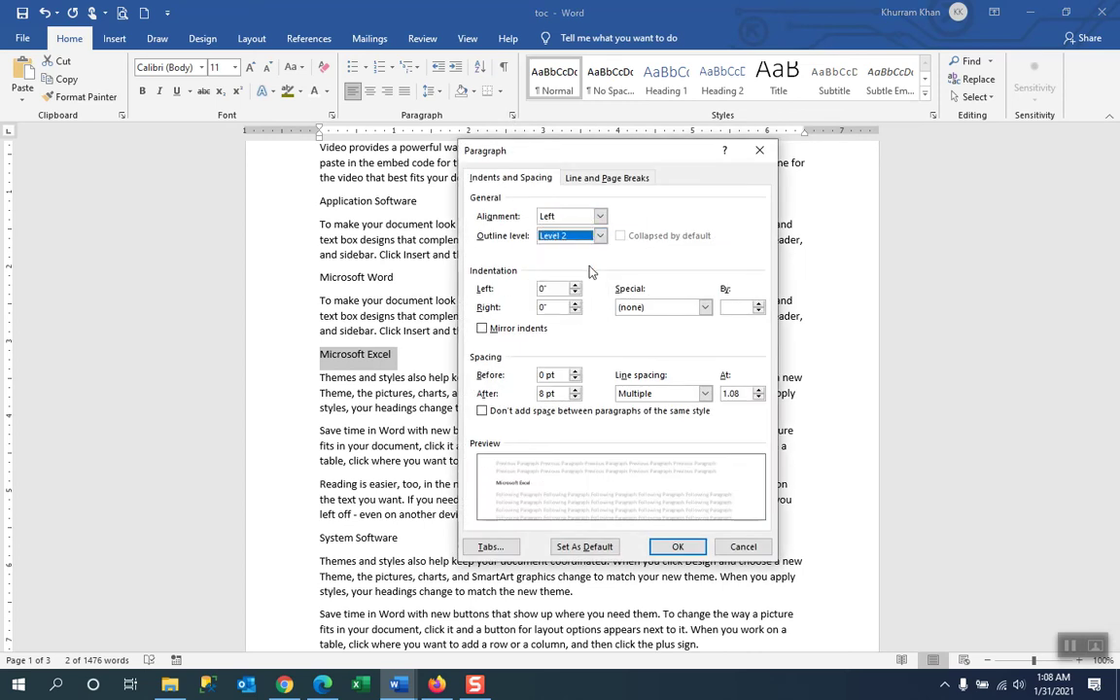
click(683, 547)
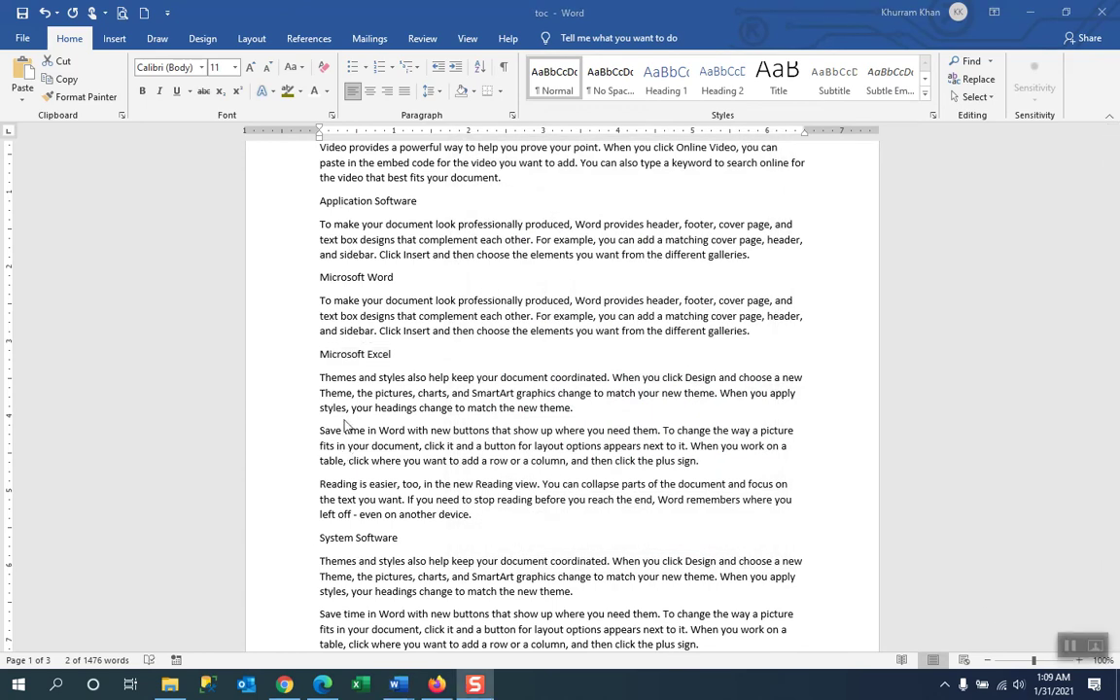
- Set the paragraph outline level of the "Operating System" heading to Level 2
scroll(374, 423, down, 3)
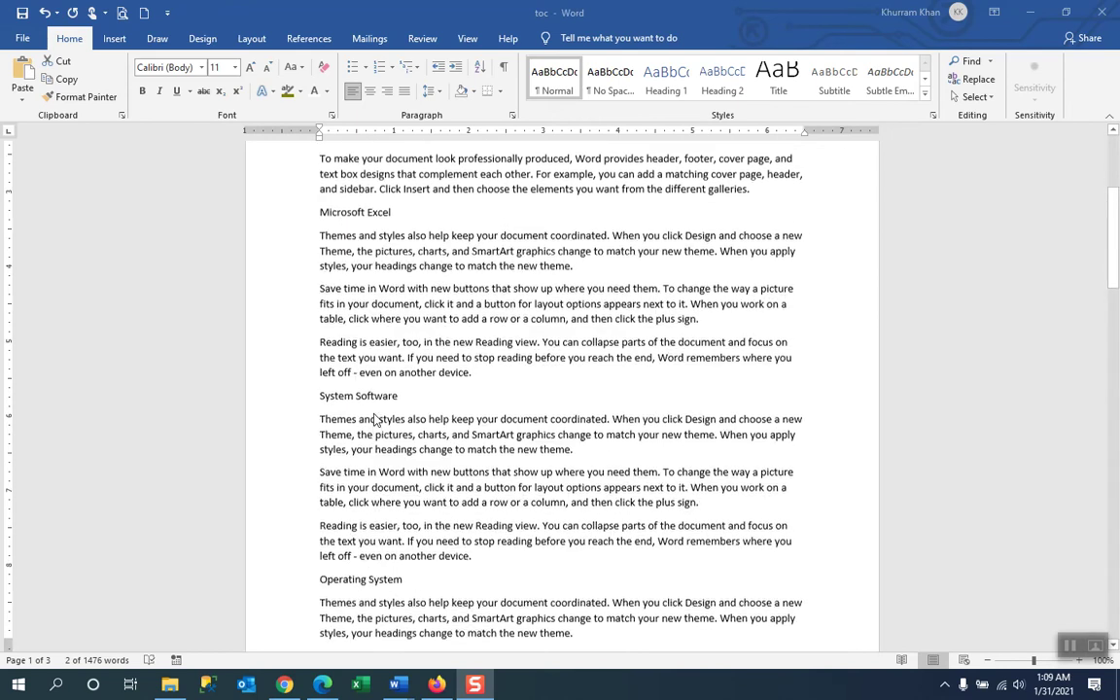
scroll(374, 418, down, 1)
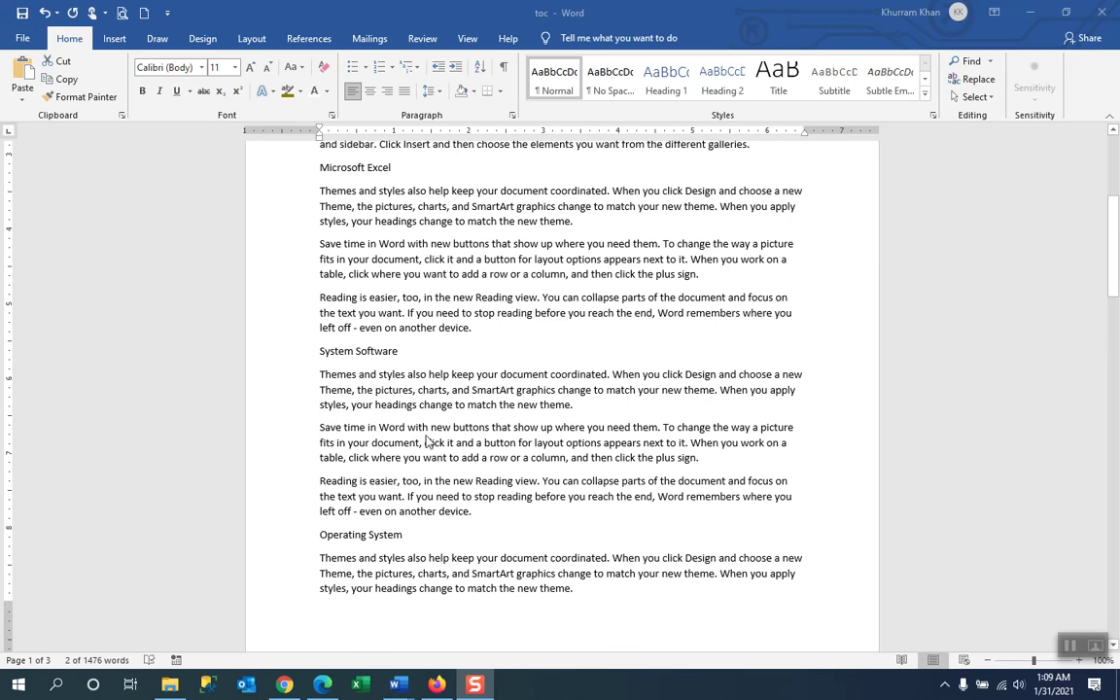
scroll(429, 454, down, 1)
scroll(429, 454, down, 2)
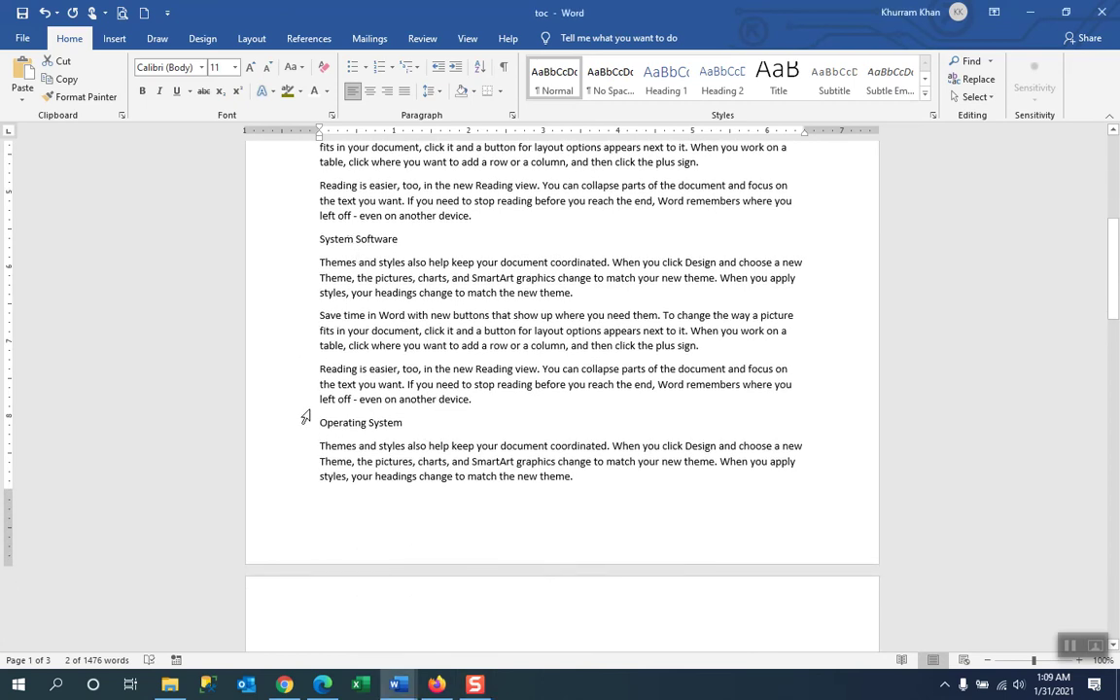
drag(316, 424, 420, 429)
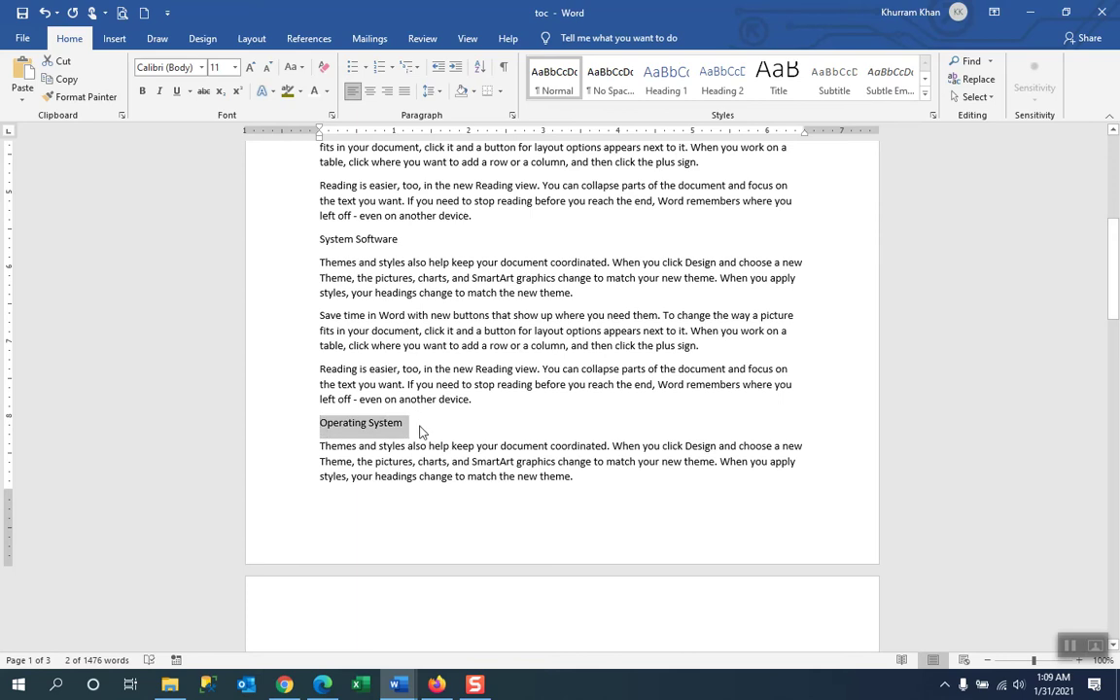
click(512, 116)
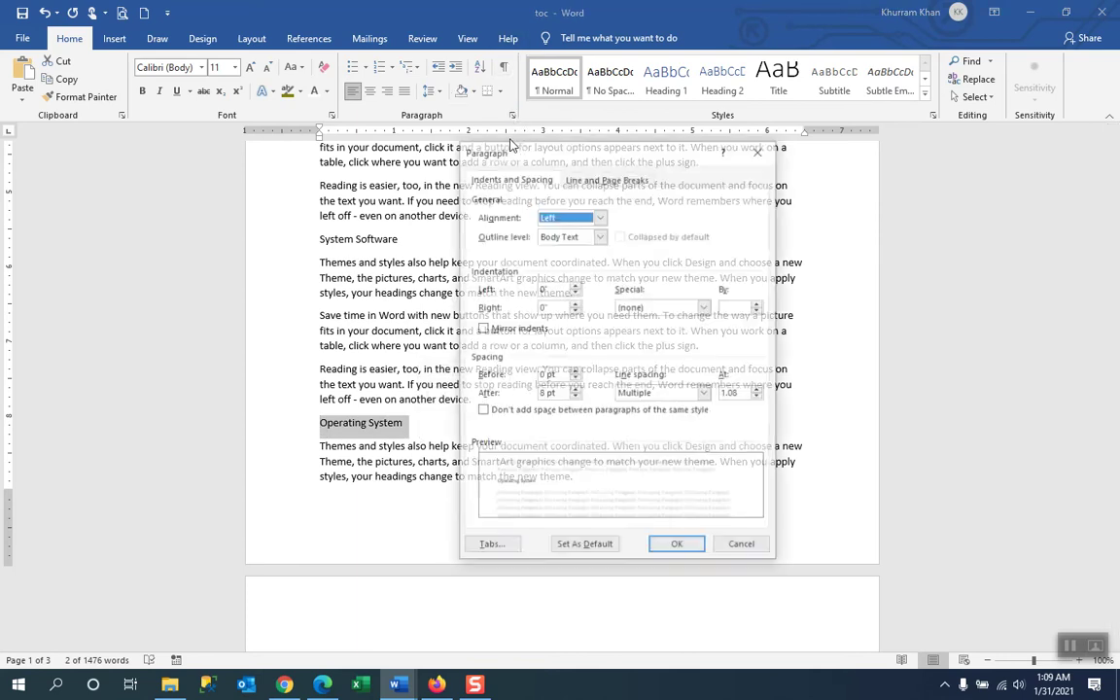
click(599, 235)
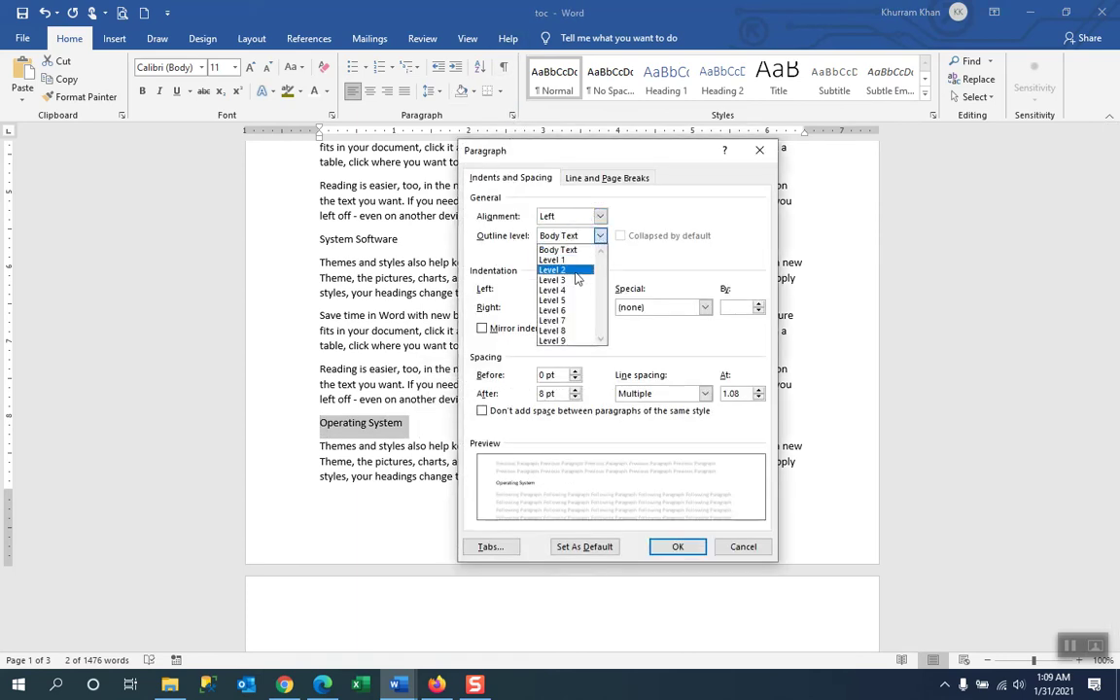
click(576, 271)
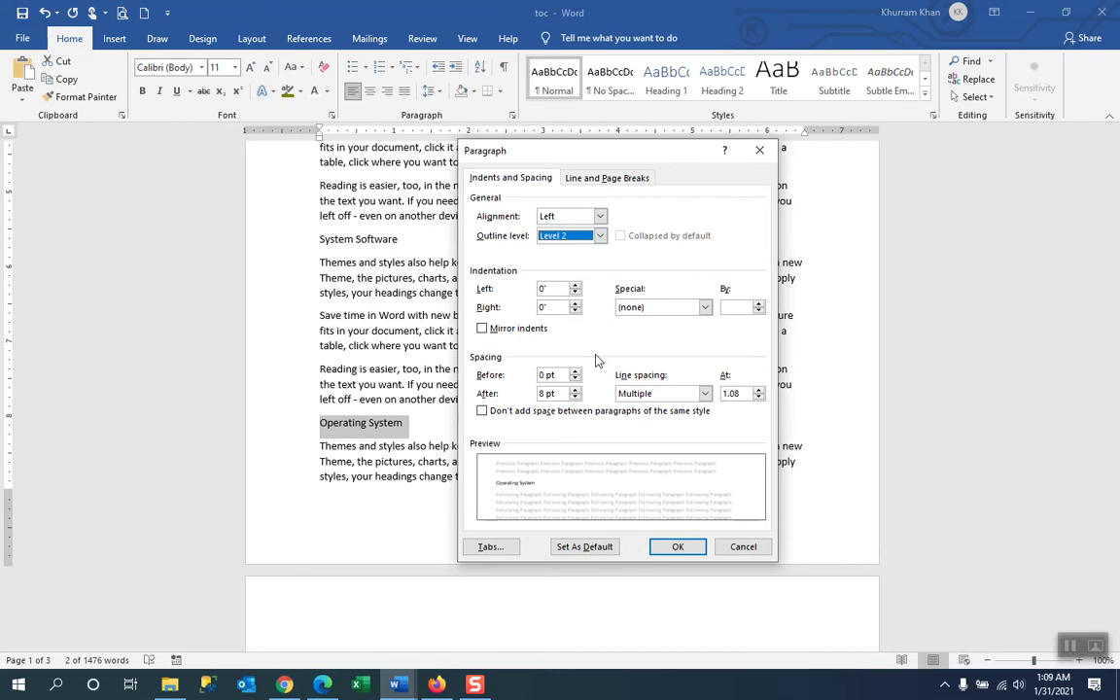
click(678, 547)
- Set the paragraph outline level of the "Microsoft Windows" heading to Level 3
scroll(528, 439, down, 5)
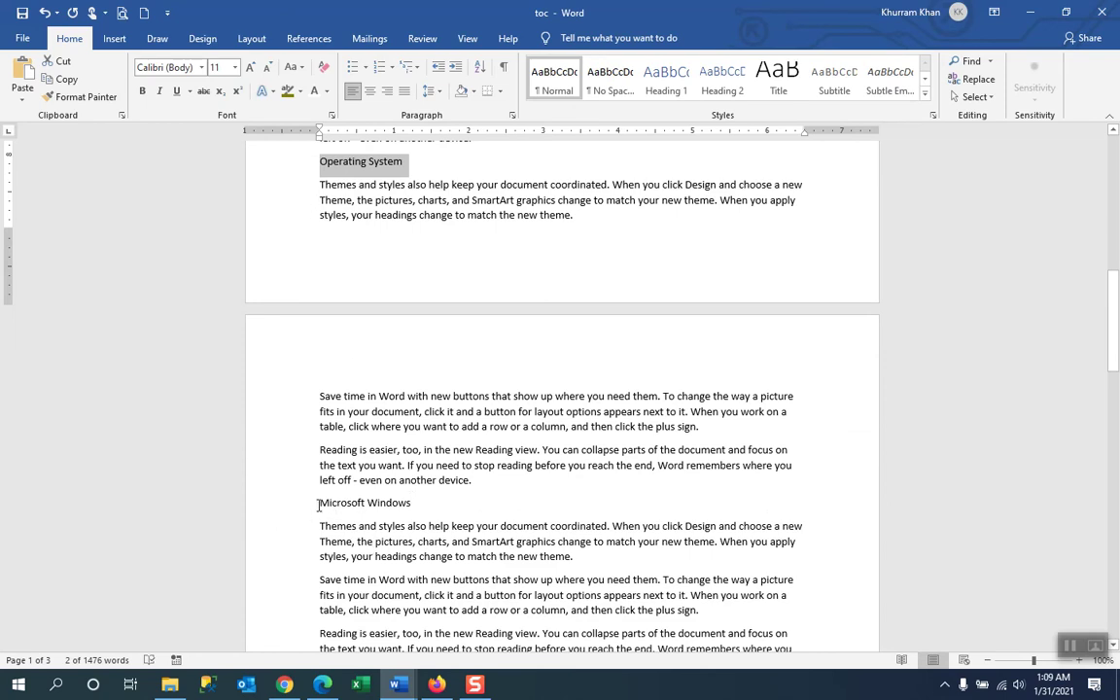
drag(318, 506, 401, 500)
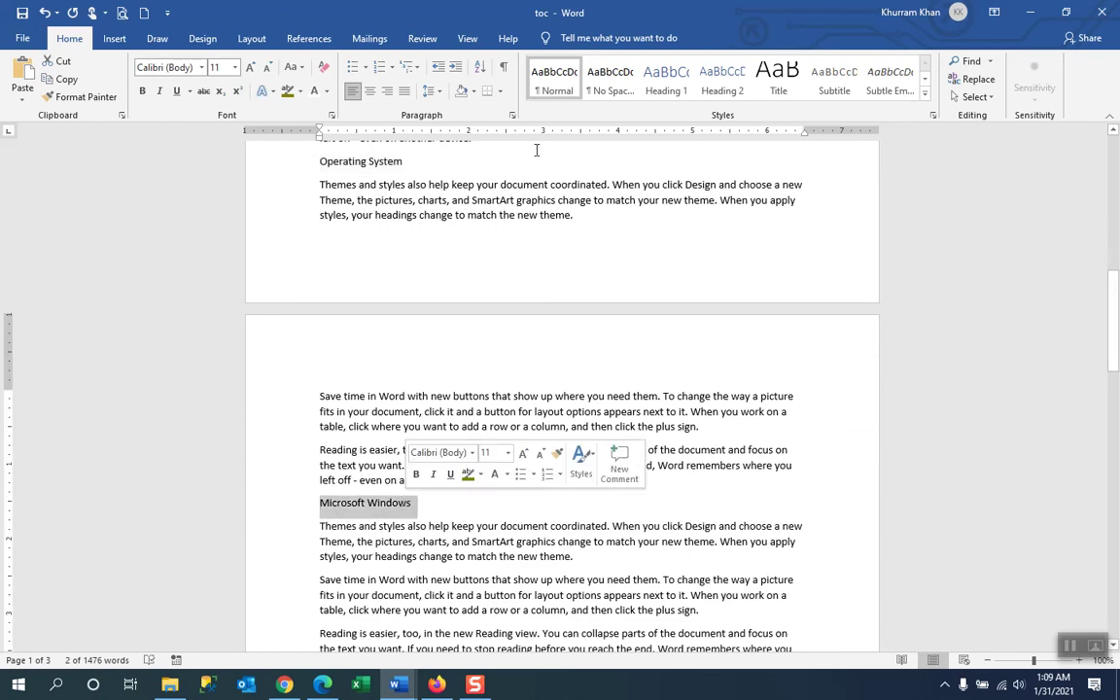
click(512, 116)
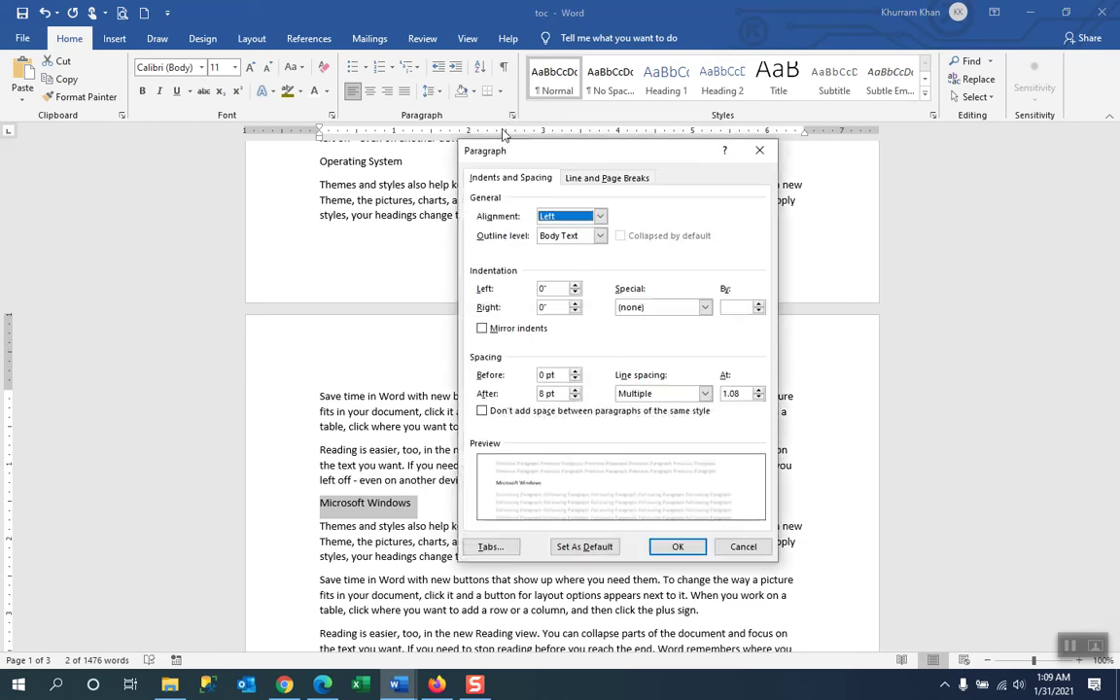
click(600, 236)
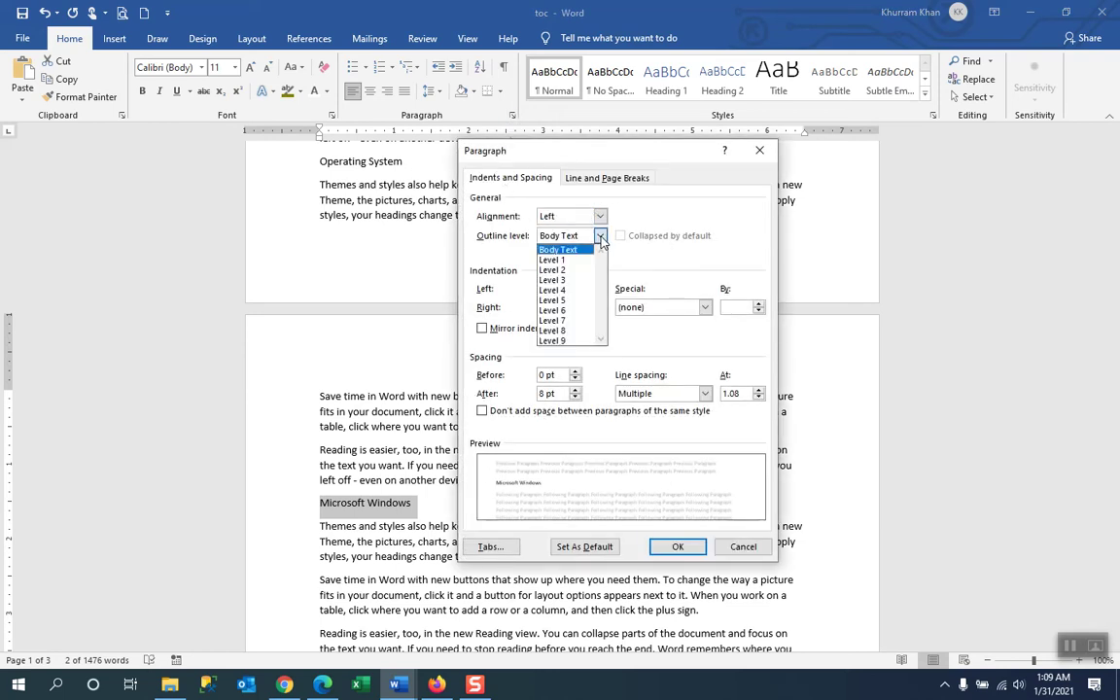
click(574, 280)
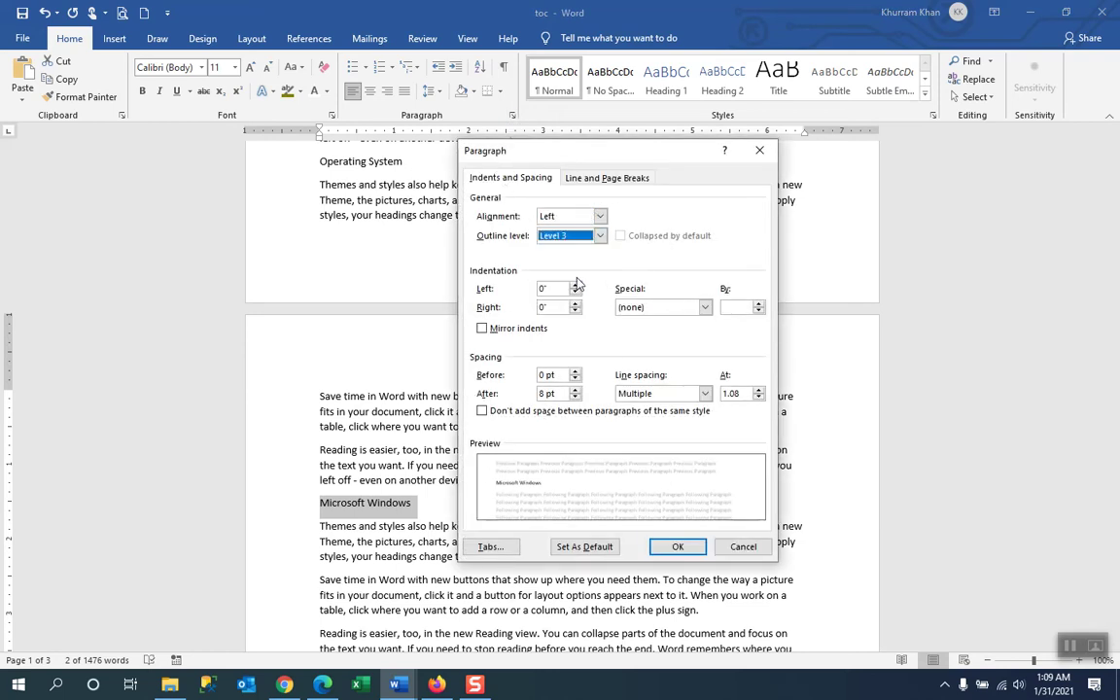
click(678, 547)
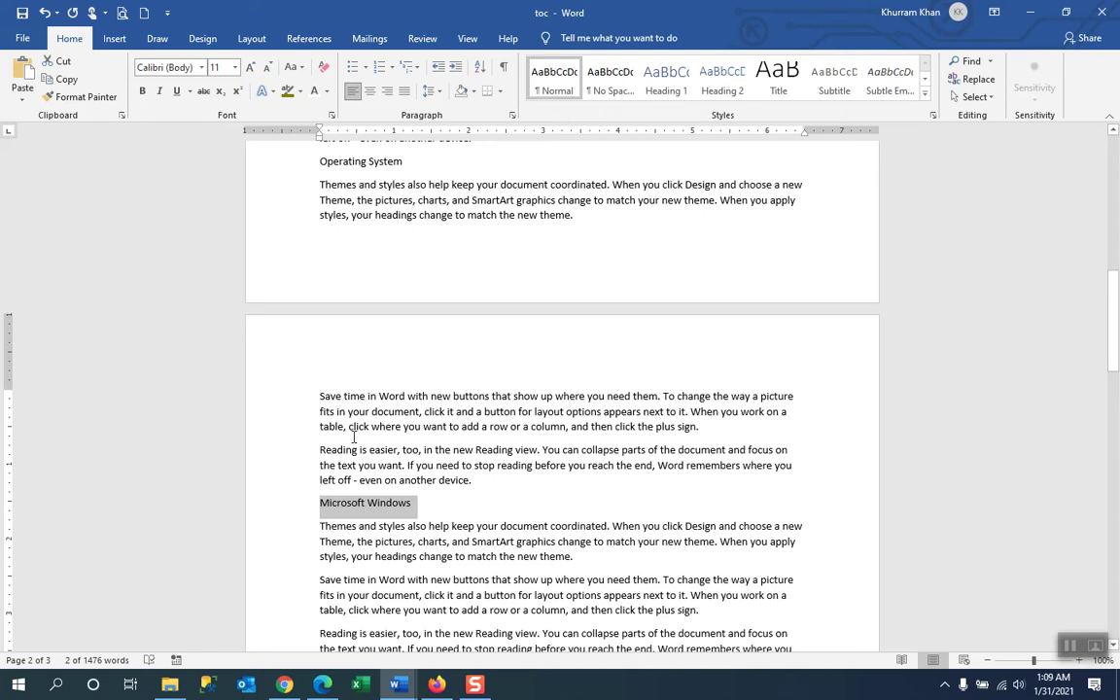
- Set the paragraph outline level of the "Linux" heading to Level 3
scroll(356, 321, up, 3)
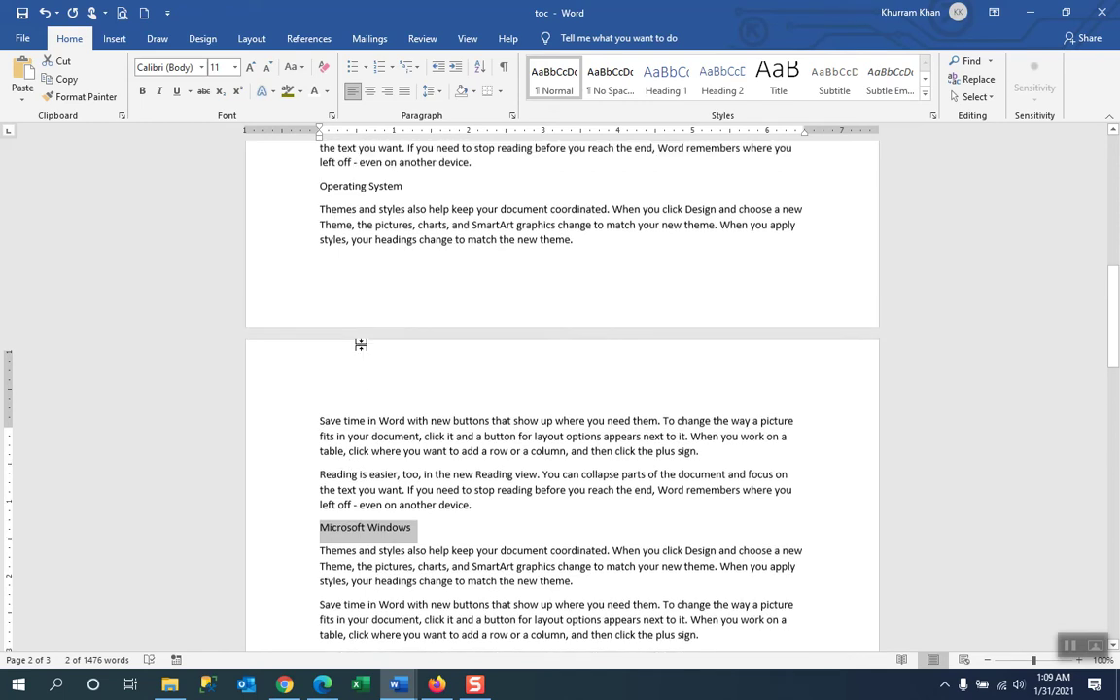
scroll(362, 282, up, 3)
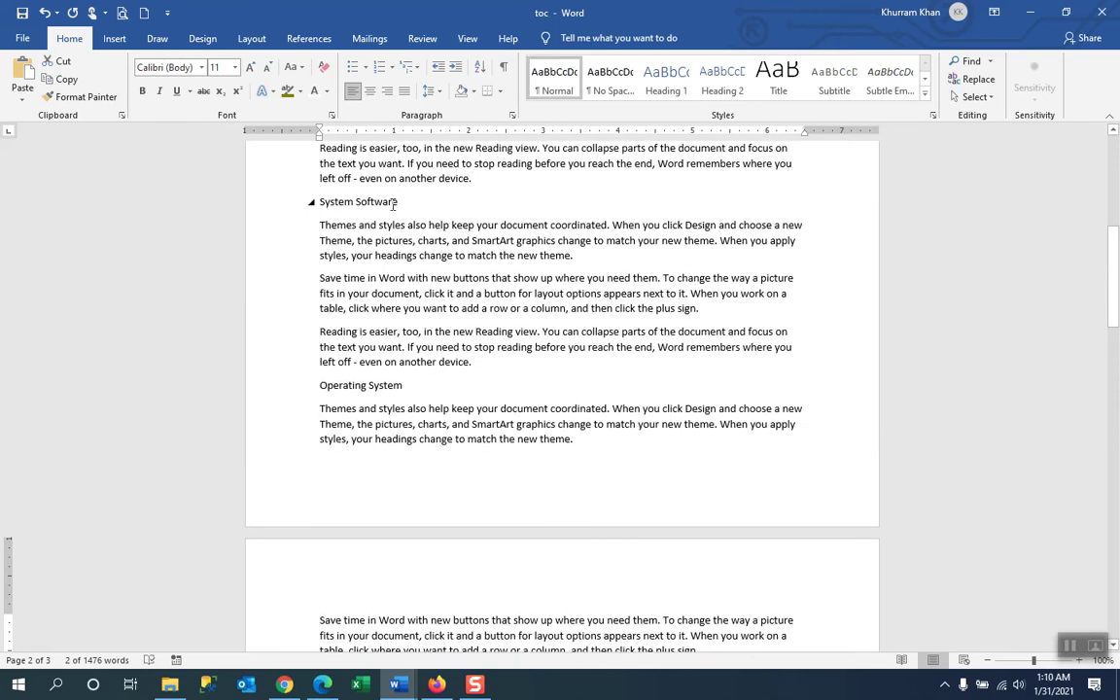
scroll(374, 390, down, 3)
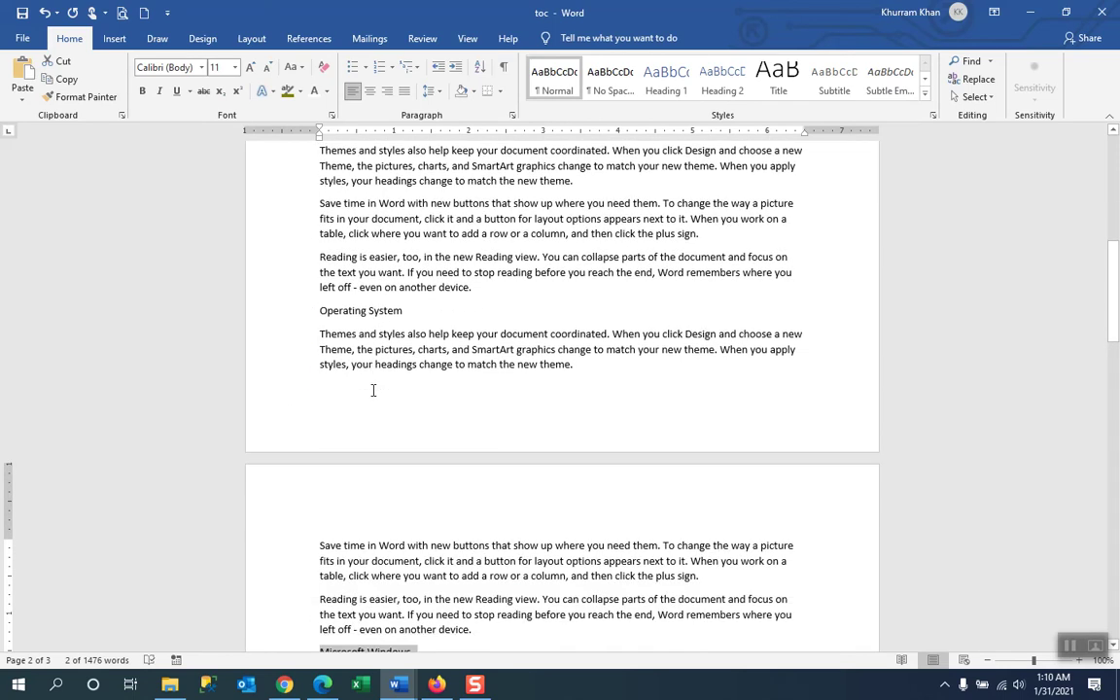
scroll(422, 509, down, 3)
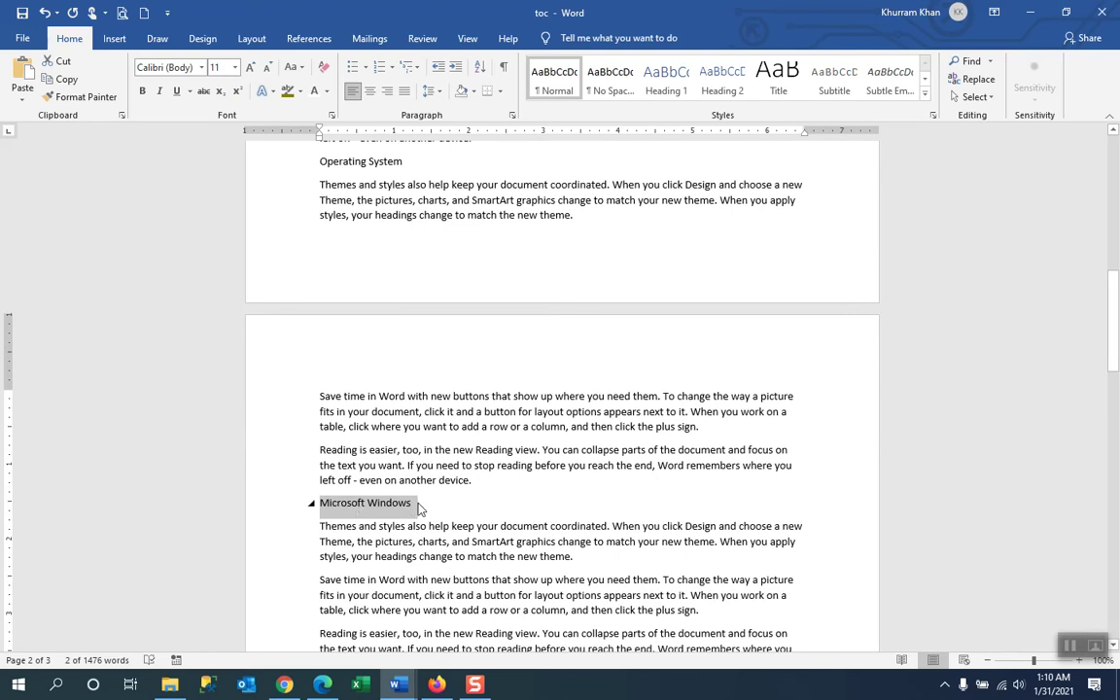
scroll(419, 503, down, 5)
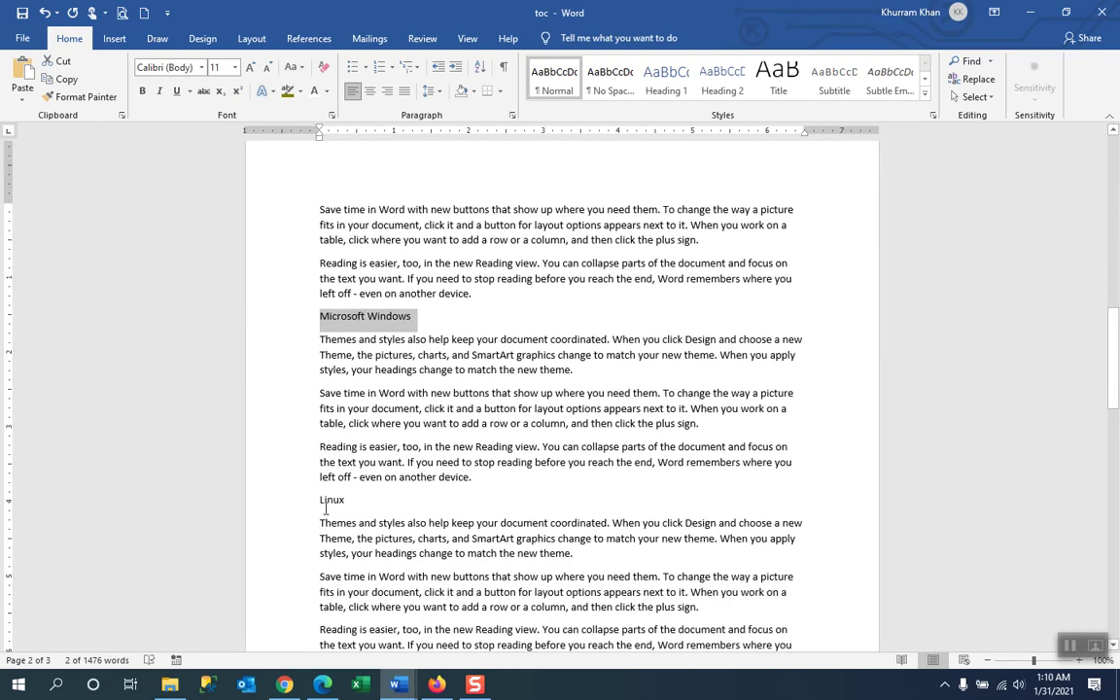
drag(317, 500, 367, 495)
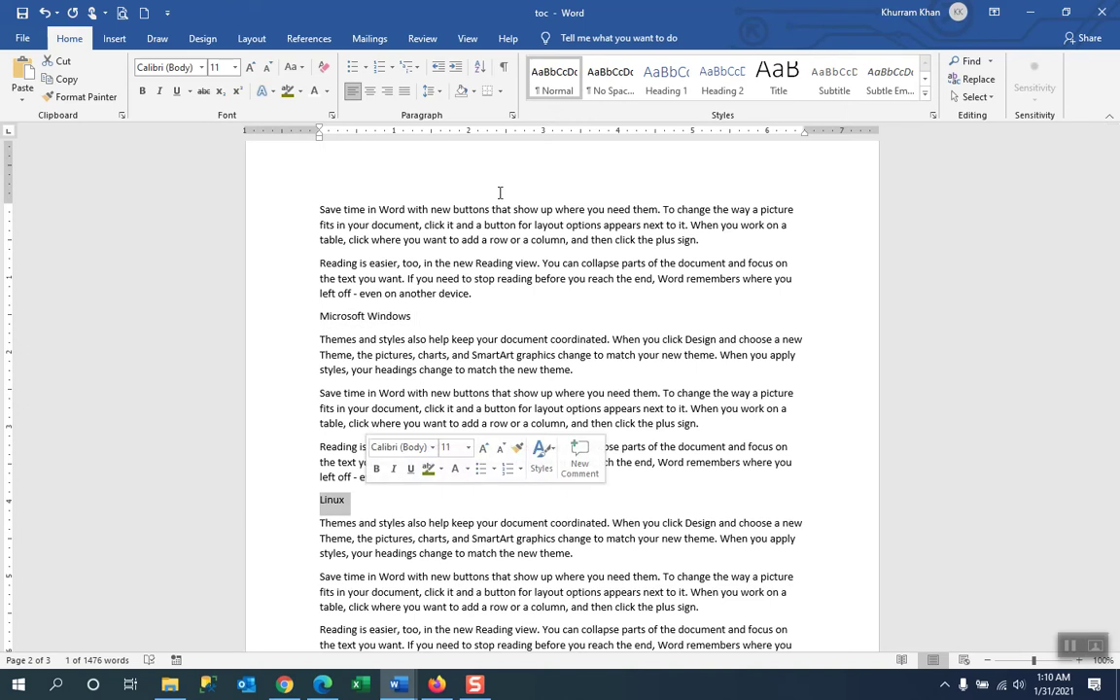
click(512, 117)
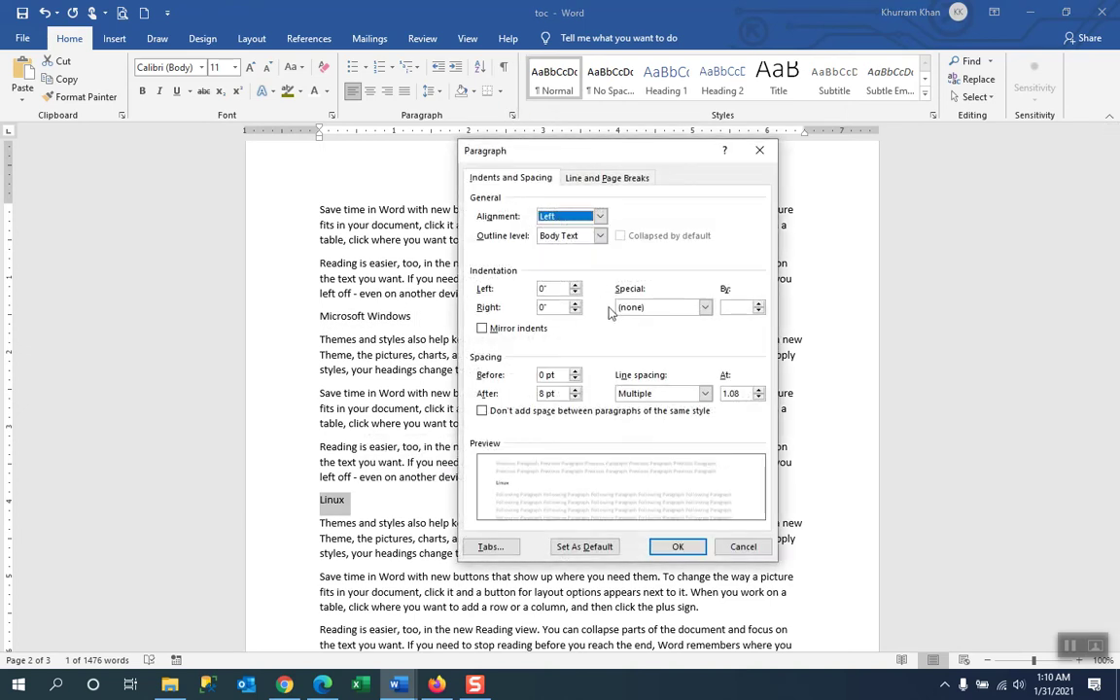
click(601, 237)
click(583, 280)
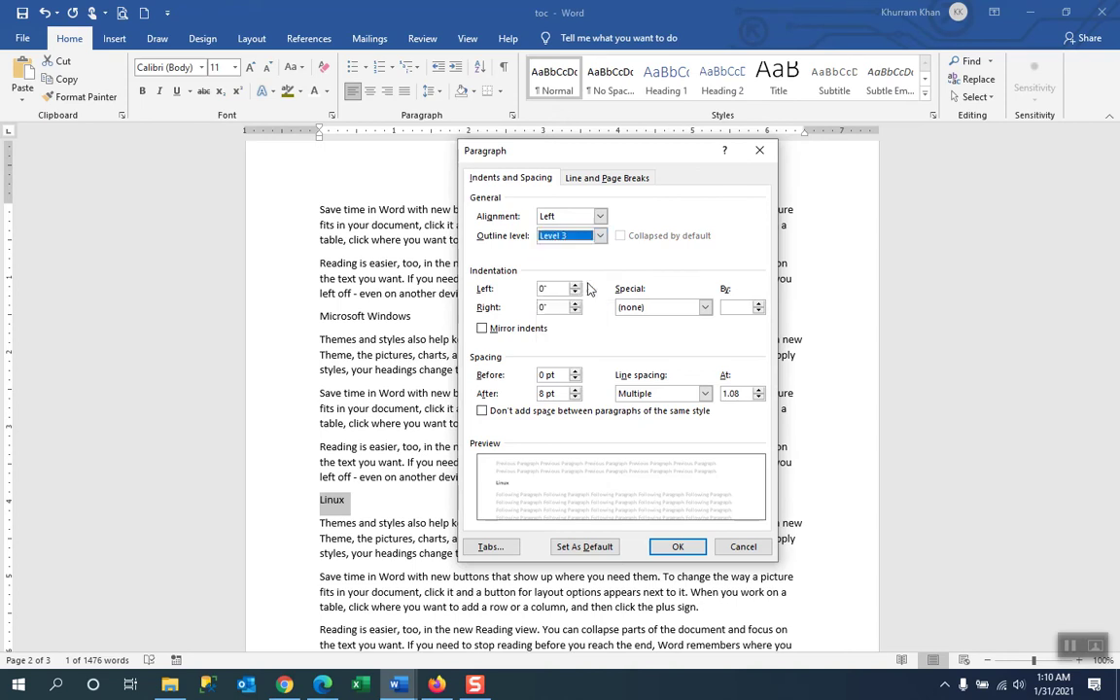
click(697, 548)
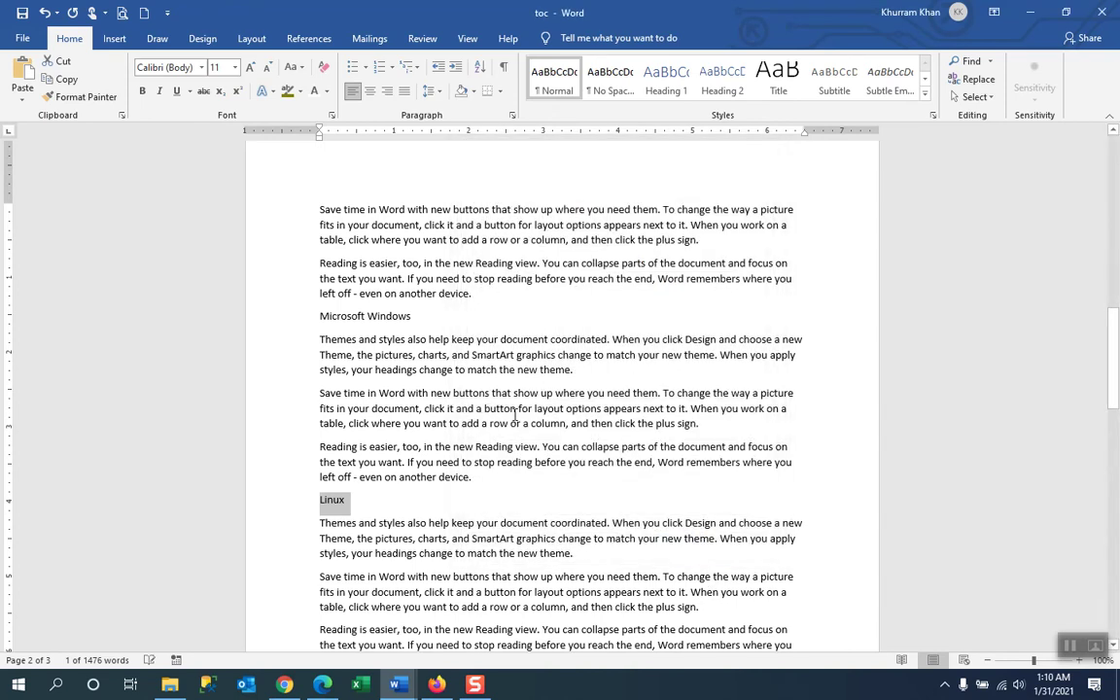
- Set the paragraph outline level of the "Android and Apple's iOS." heading to Level 3
scroll(516, 415, down, 5)
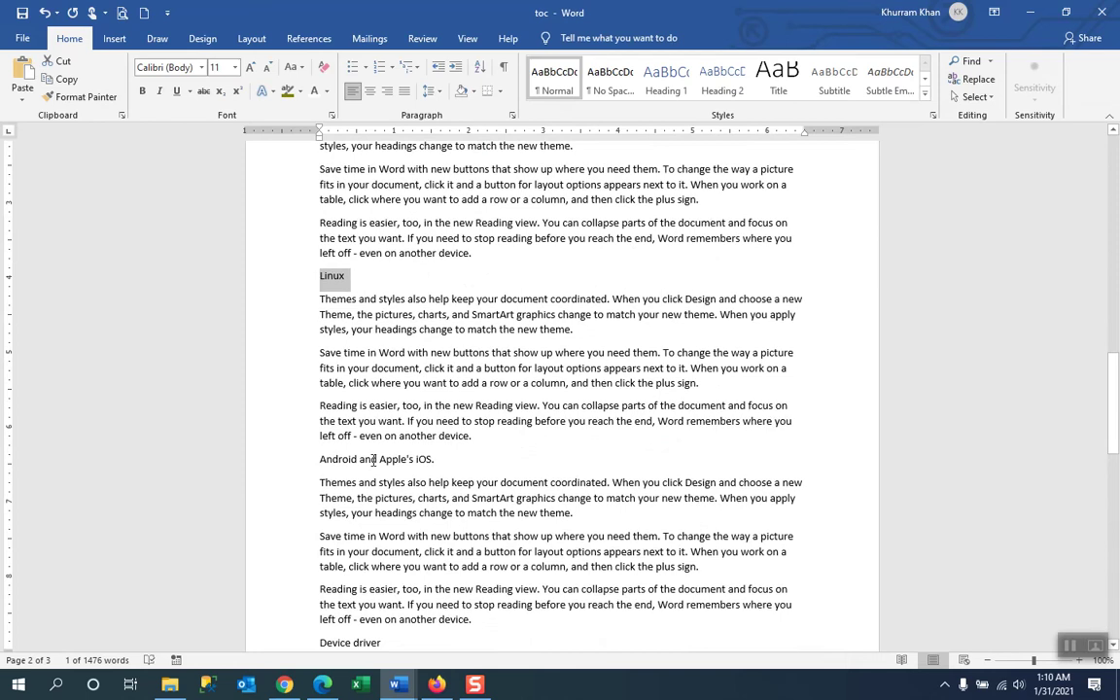
drag(319, 458, 439, 459)
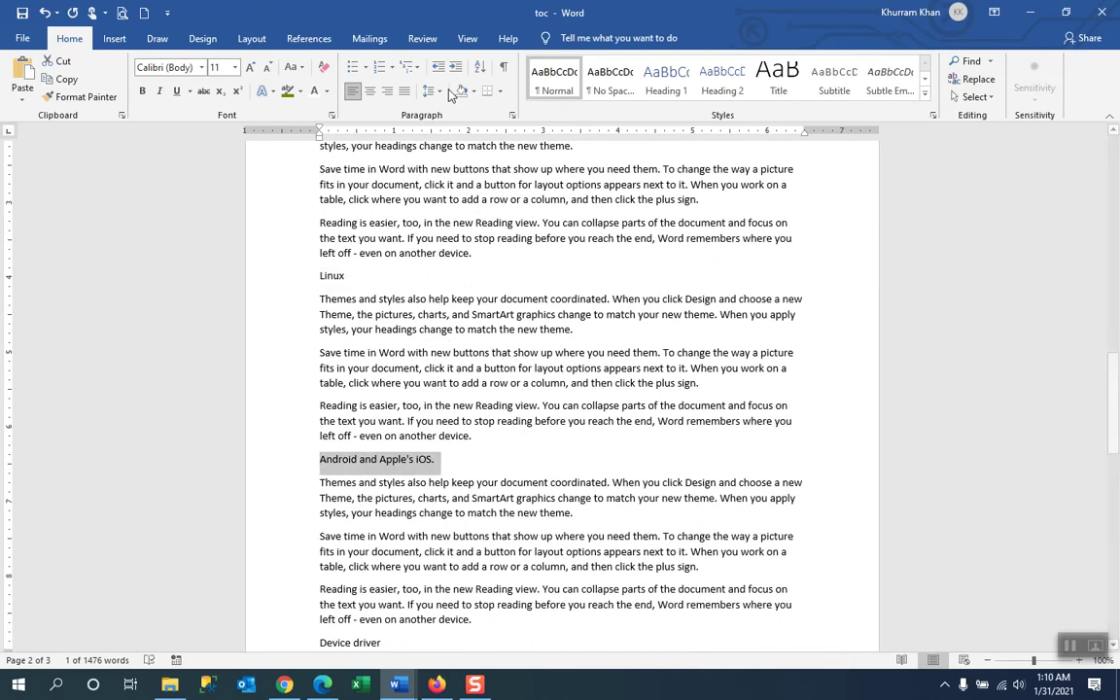
click(513, 116)
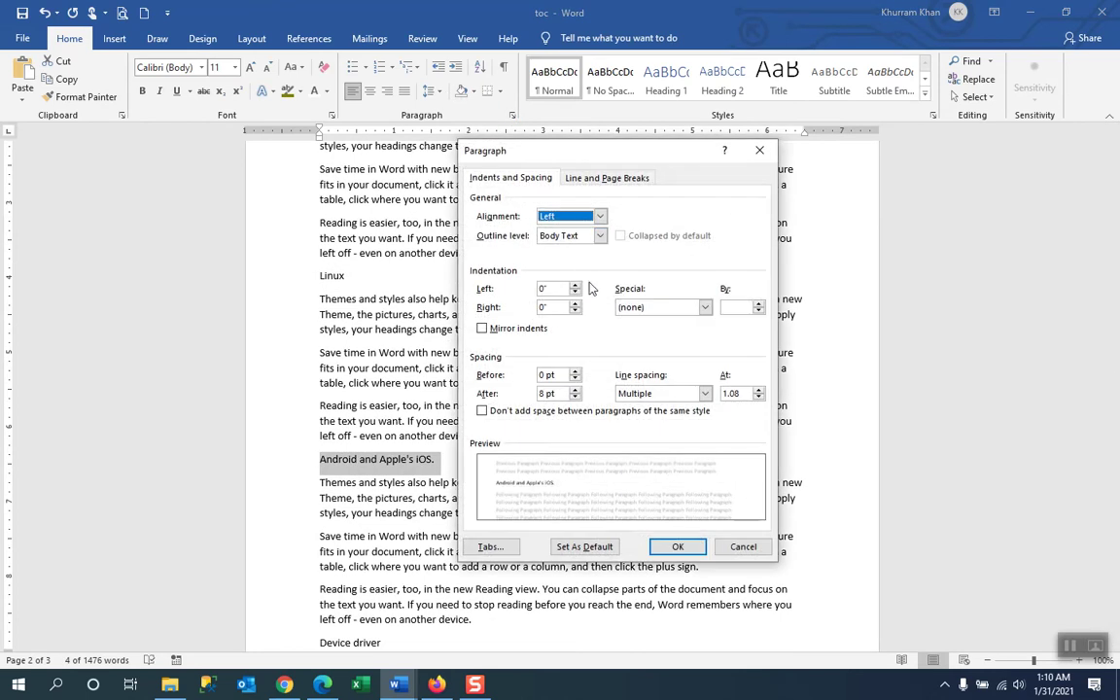
click(601, 237)
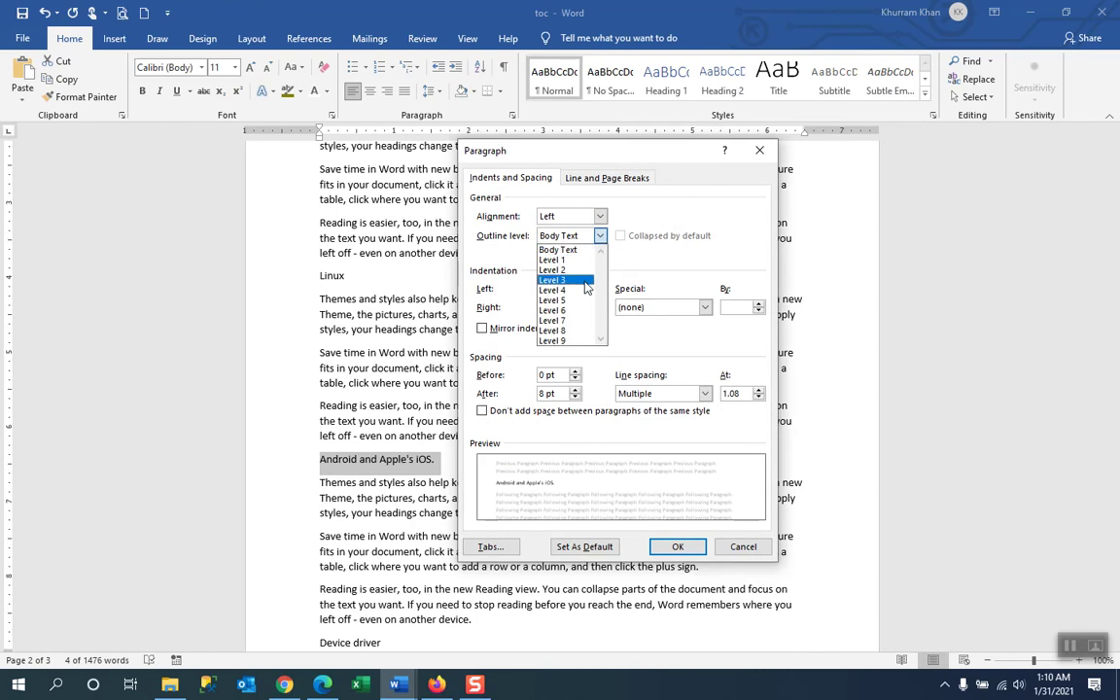
click(583, 281)
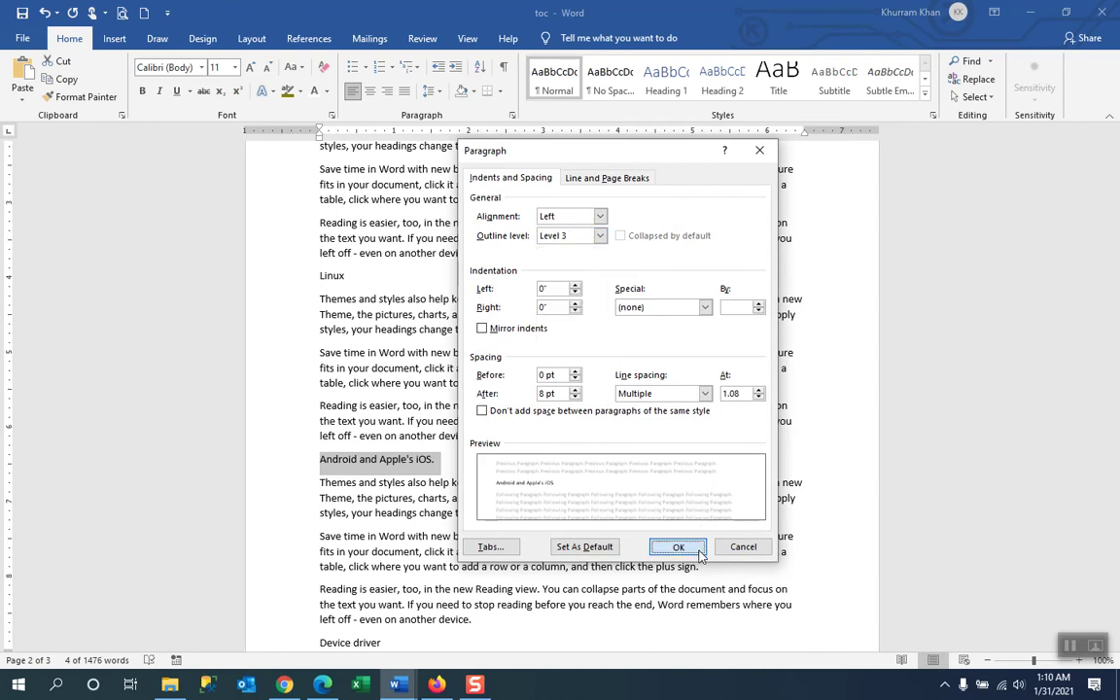
click(677, 546)
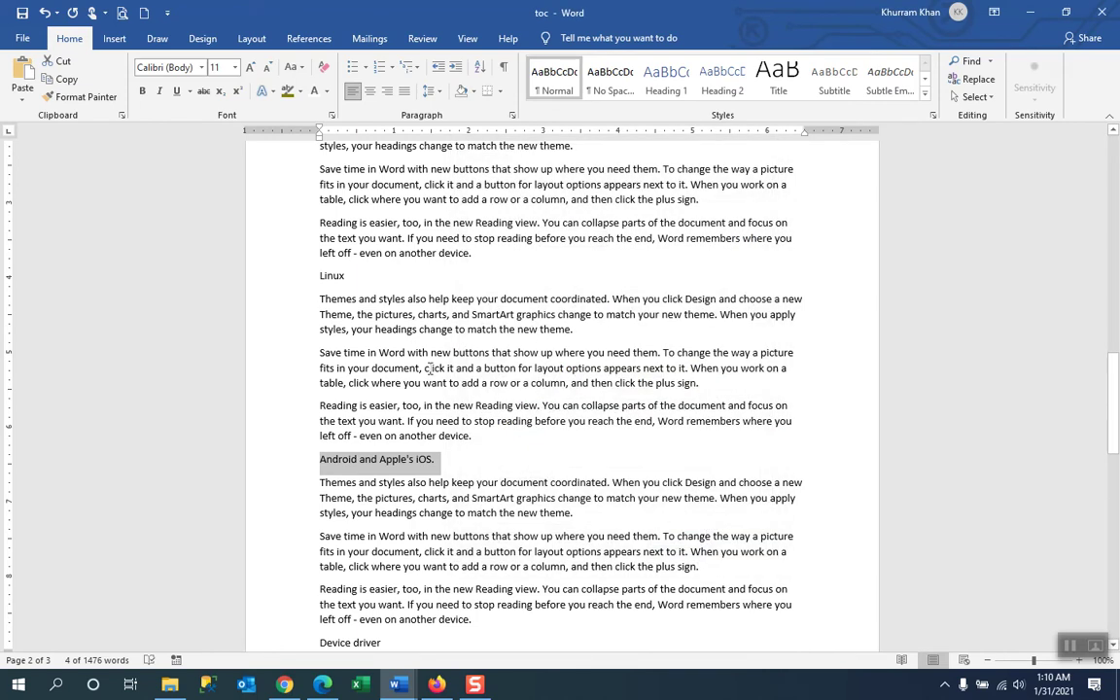
- Insert a blank paragraph above the "Computer Software" heading at the start of the document
scroll(429, 368, down, 3)
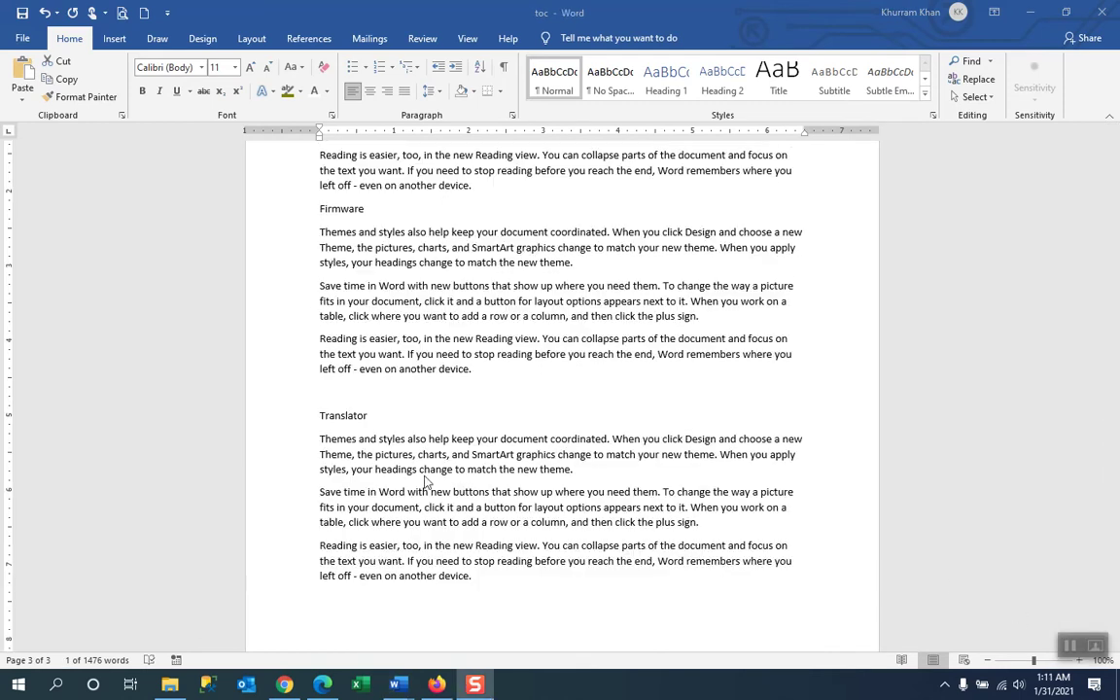
scroll(465, 420, up, 4)
scroll(464, 420, up, 10)
scroll(465, 420, up, 8)
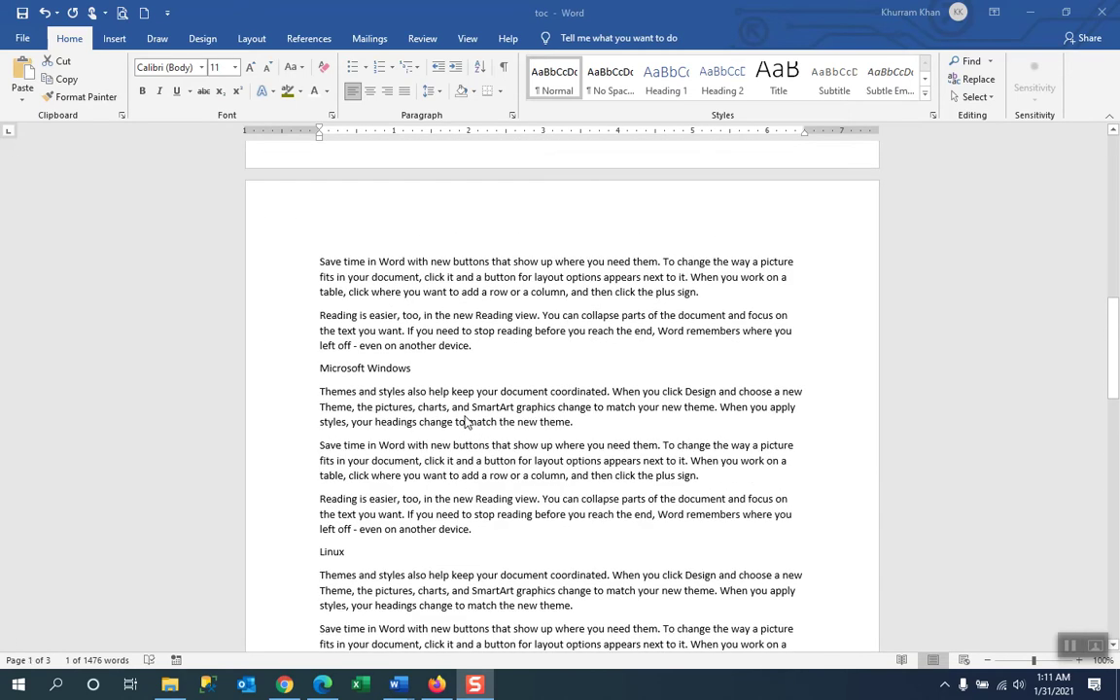
scroll(465, 420, up, 8)
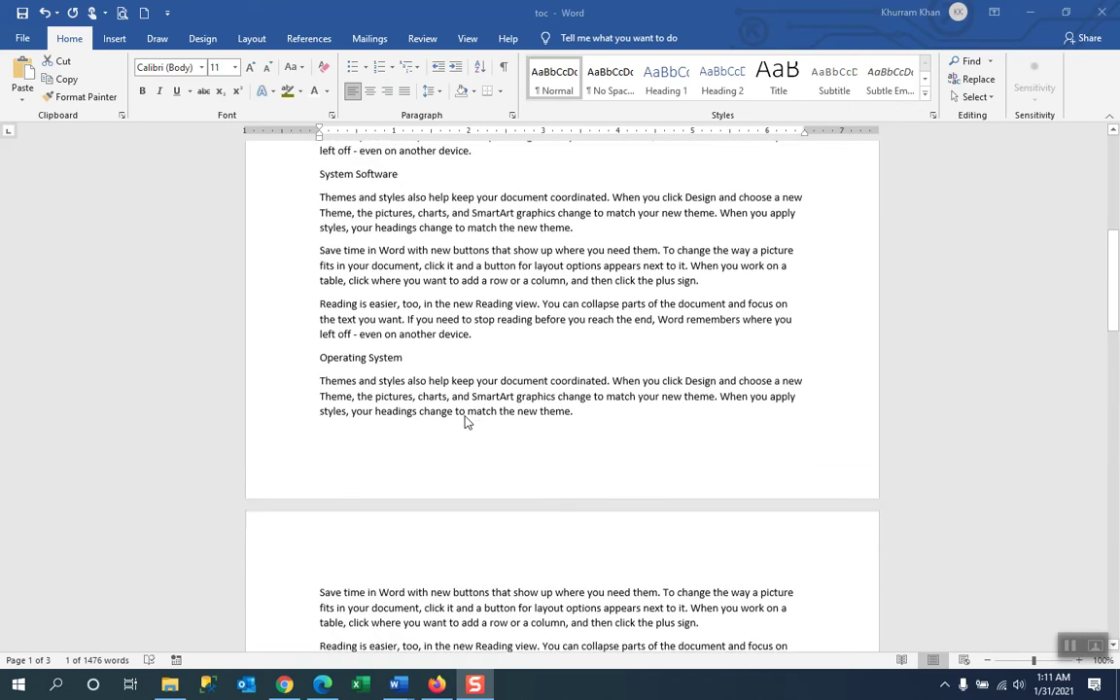
scroll(464, 420, up, 10)
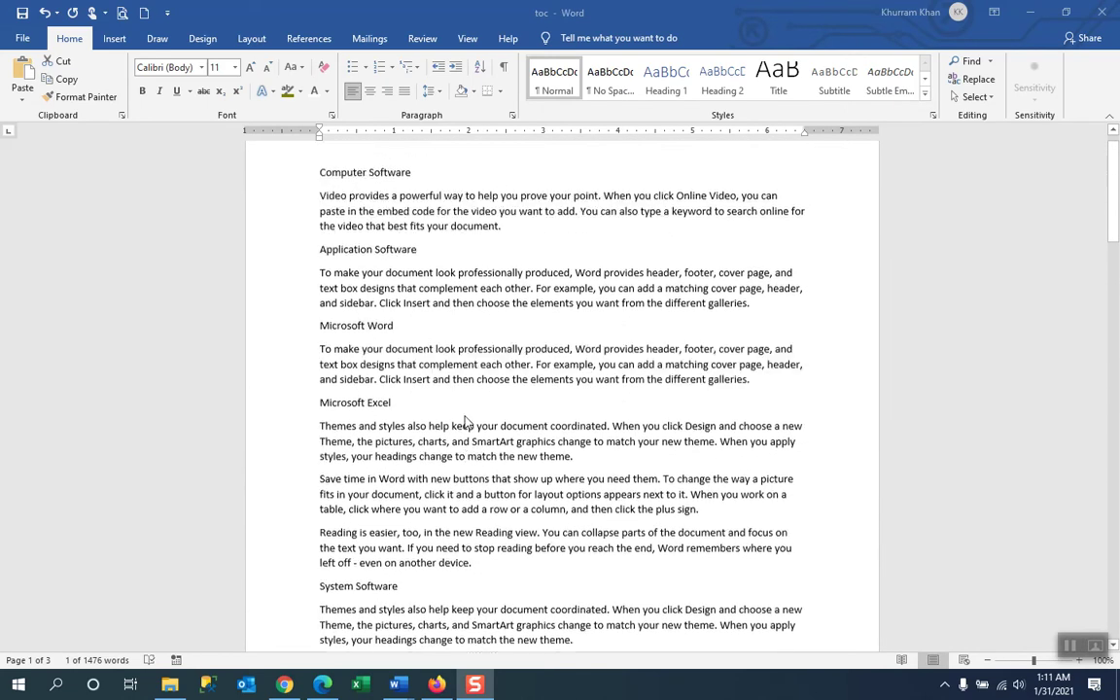
scroll(465, 420, up, 1)
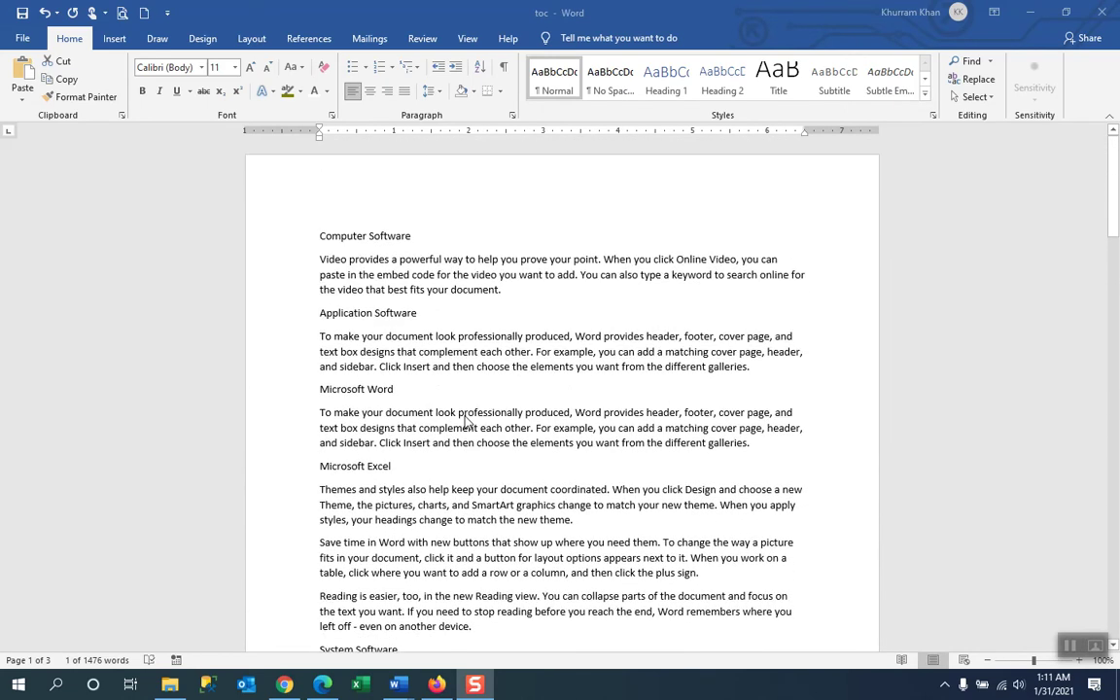
click(321, 236)
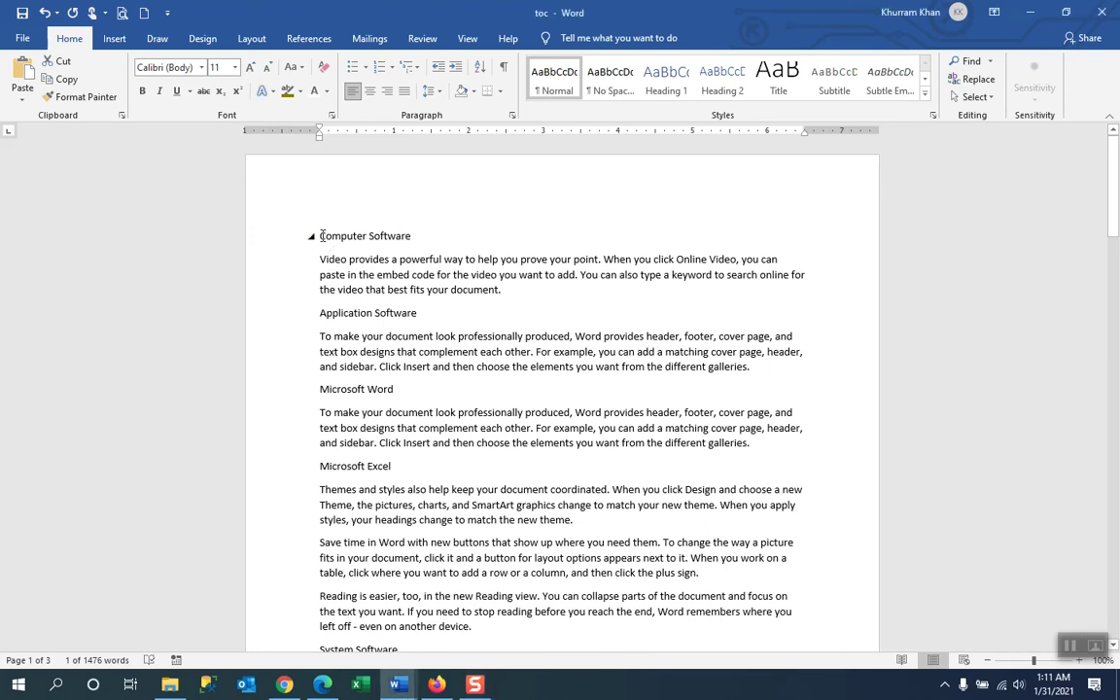
key(Return)
key(BackSpace)
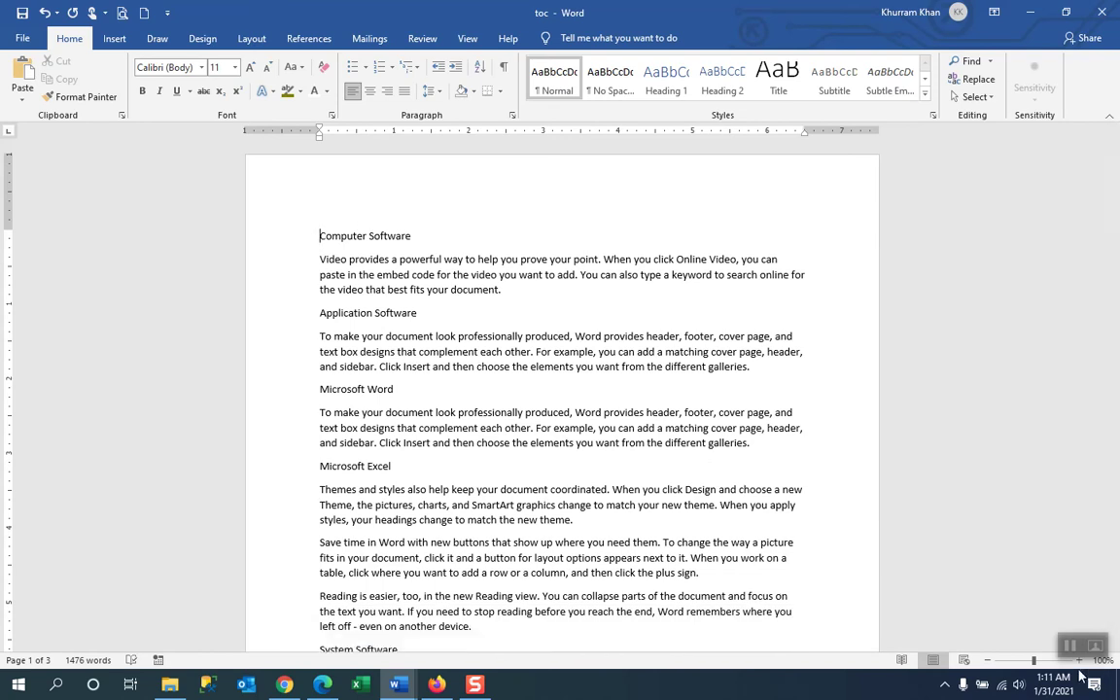
key(Return)
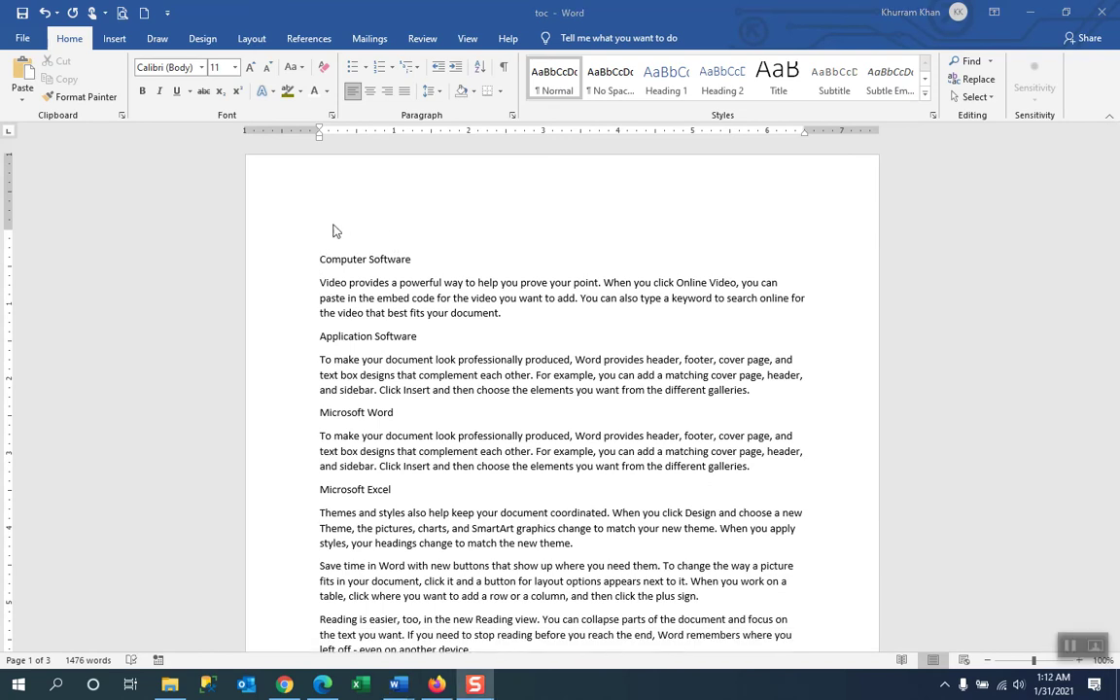
click(349, 229)
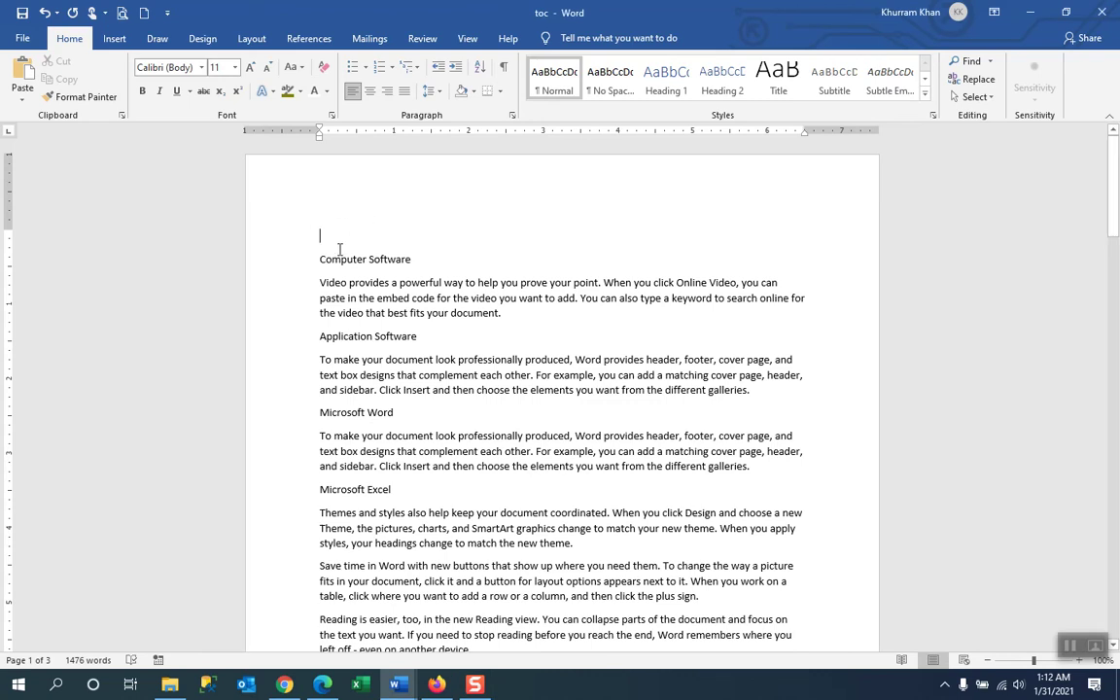
- Insert an Automatic Table 1 table of contents in the blank paragraph above "Computer Software"
click(309, 39)
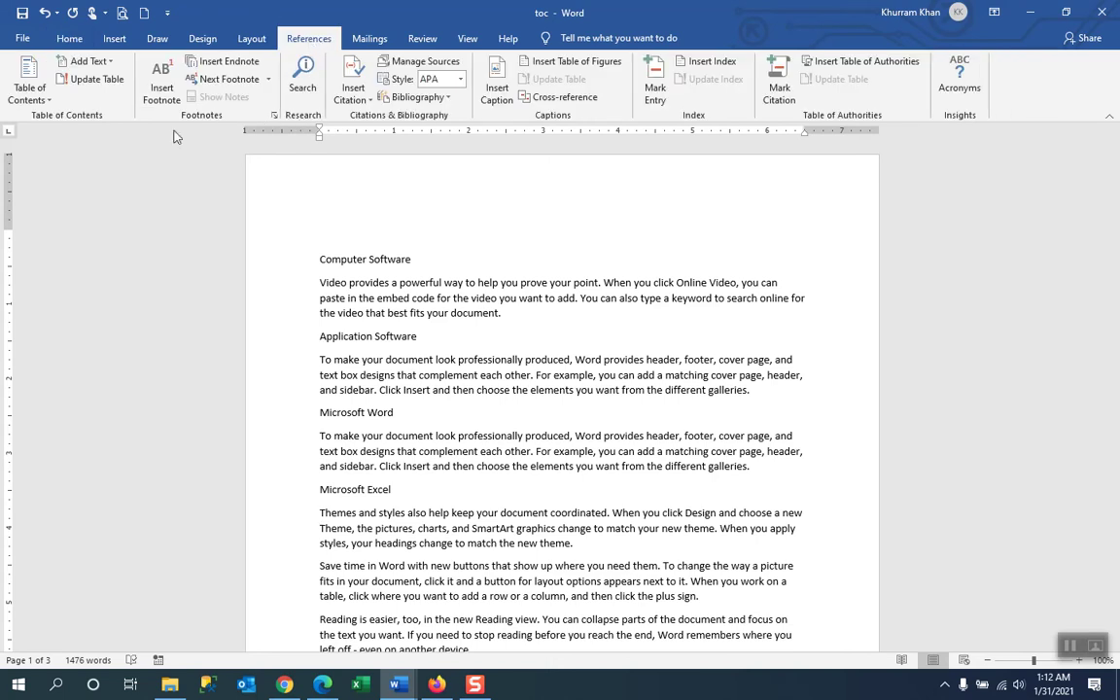
click(39, 97)
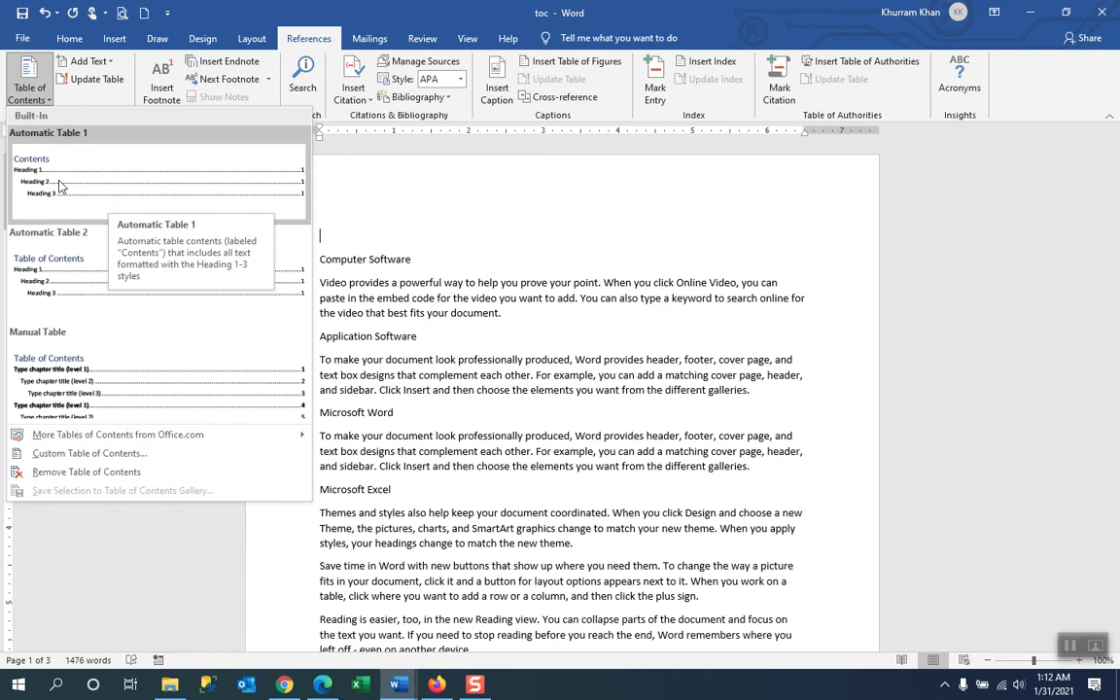
click(105, 184)
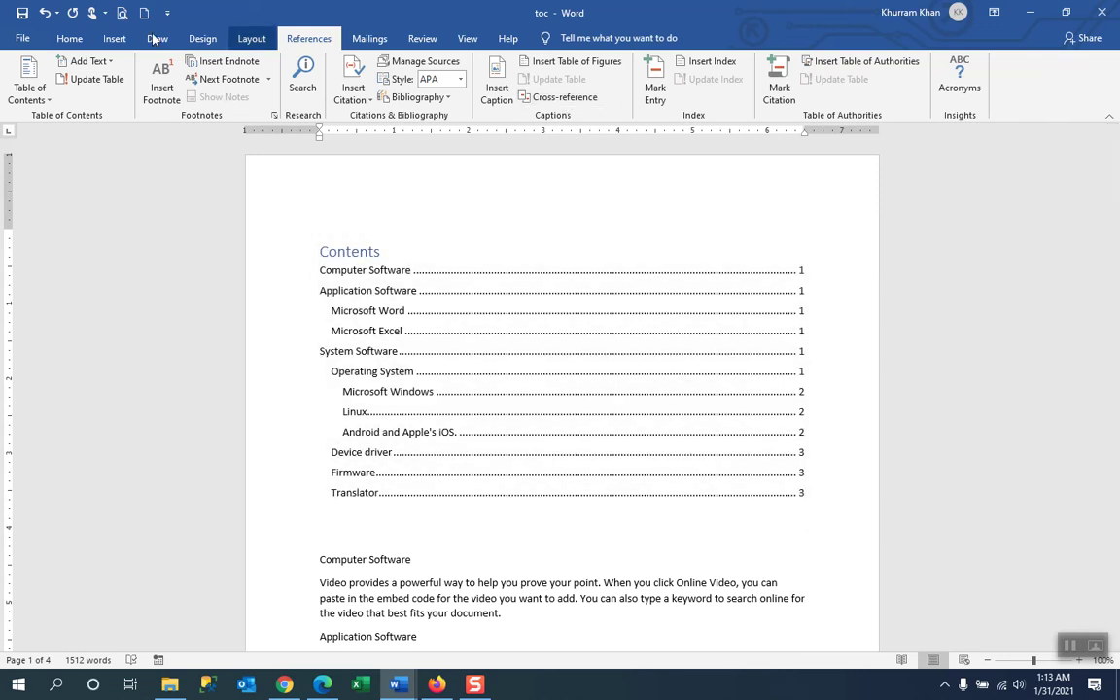
- Add page numbers at the top of the page in the Accent Bar 2 style and return to the document body
click(114, 40)
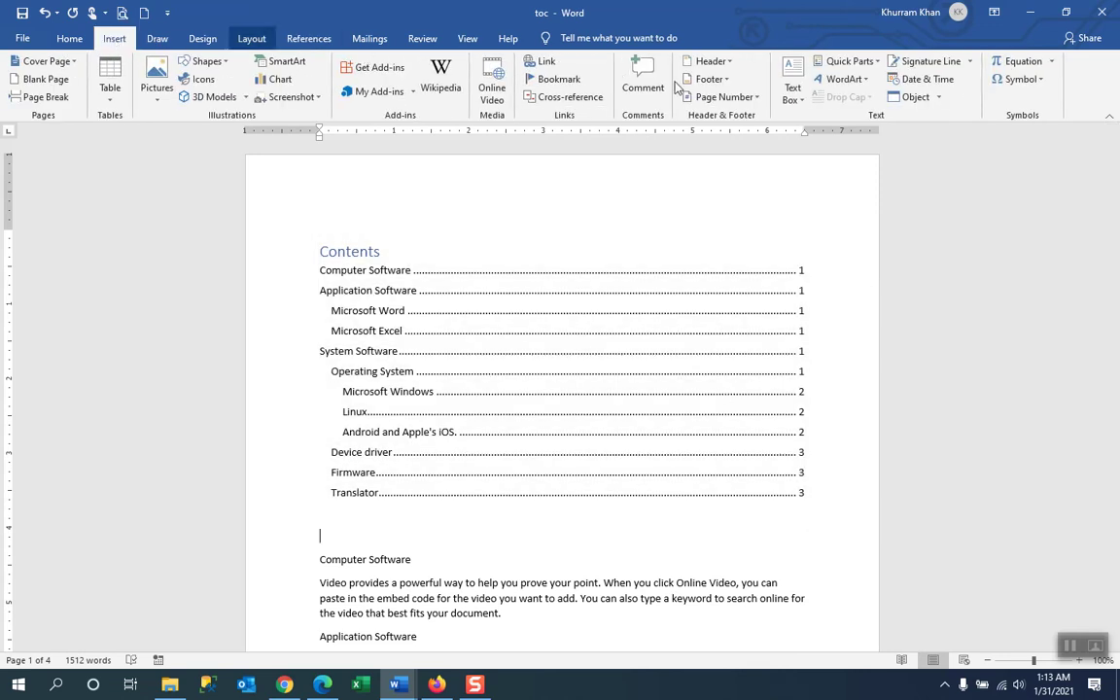
click(751, 99)
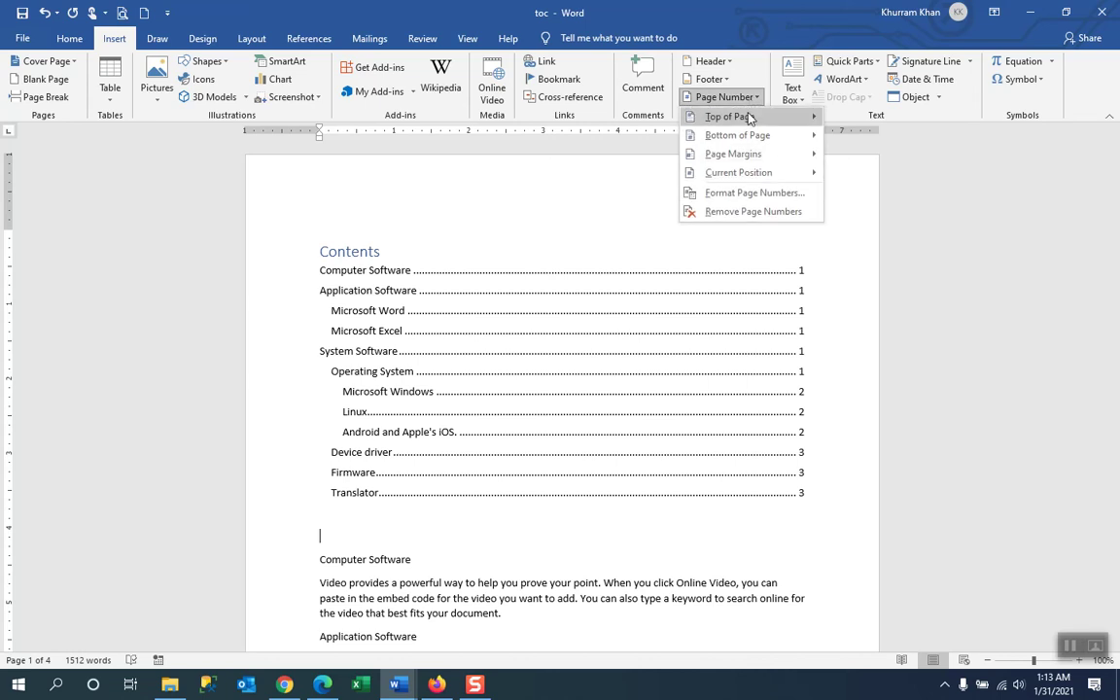
mouse_move(783, 116)
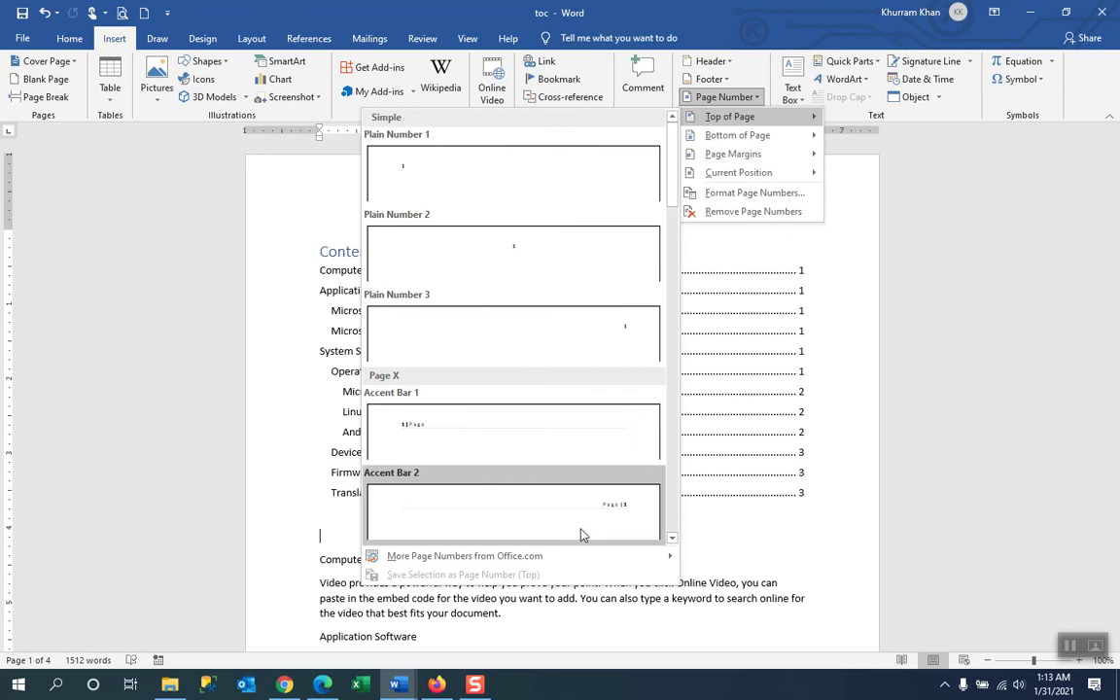
click(522, 476)
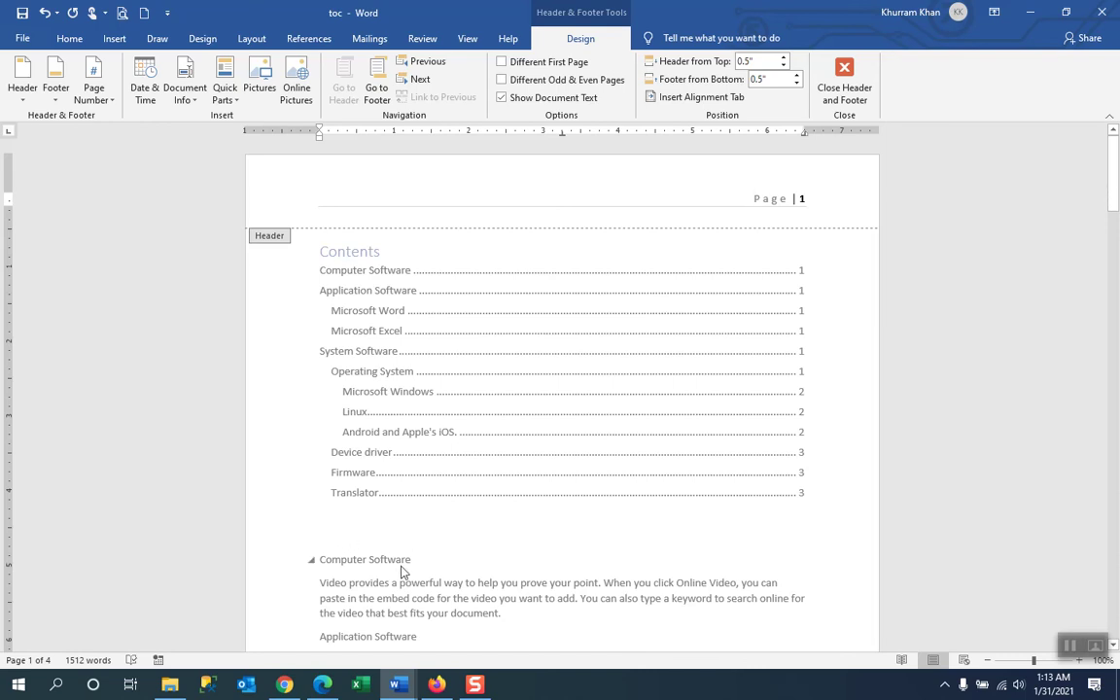
double_click(470, 540)
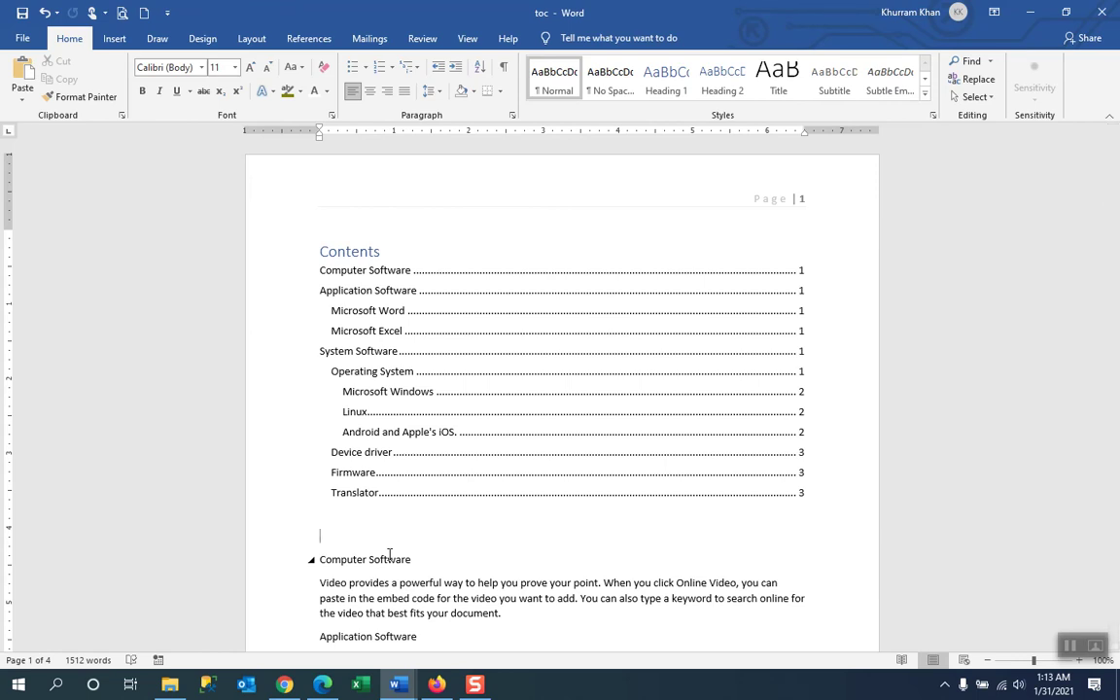
- Insert a page break between the table of contents and the "Computer Software" heading
key(ctrl+Return)
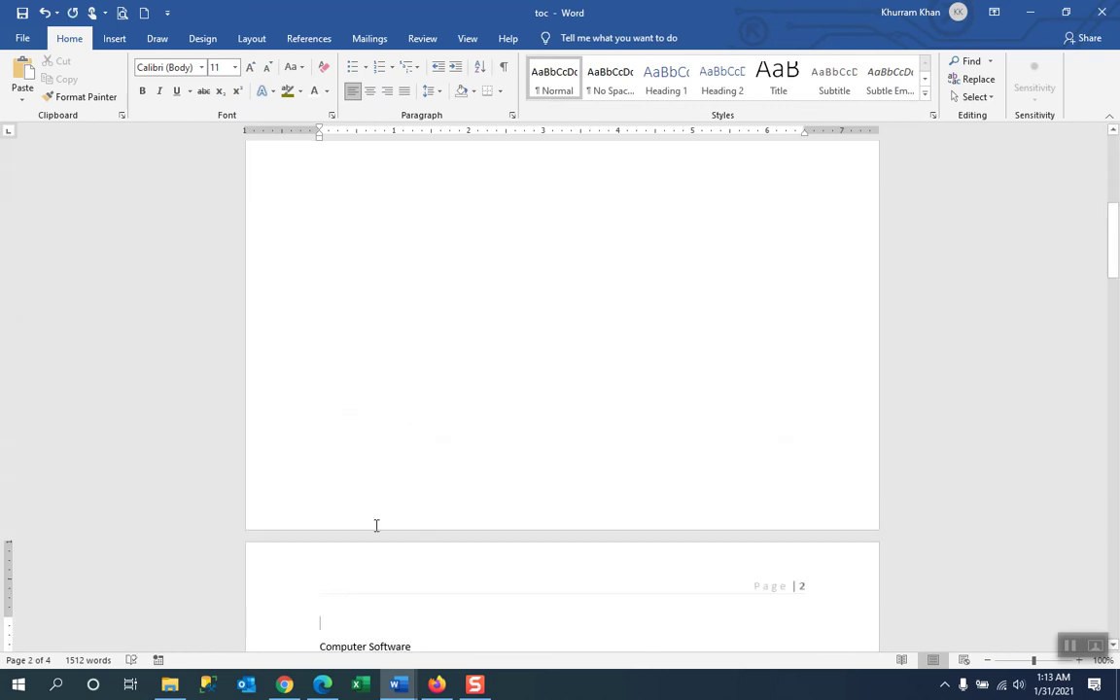
scroll(405, 508, down, 5)
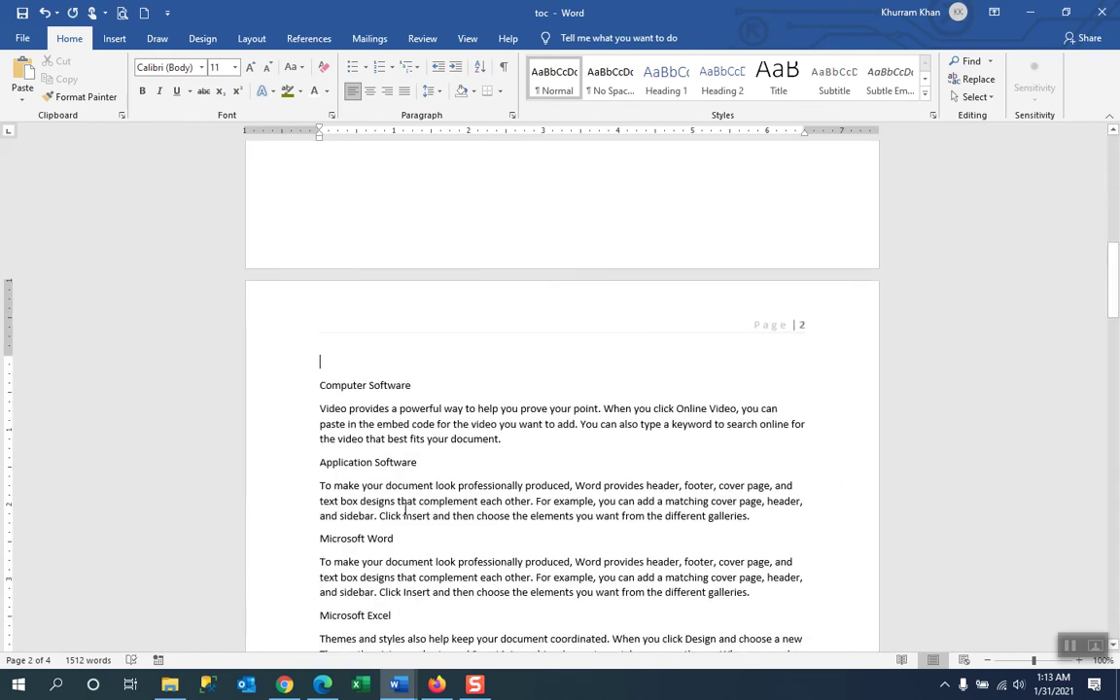
scroll(405, 507, up, 13)
click(532, 290)
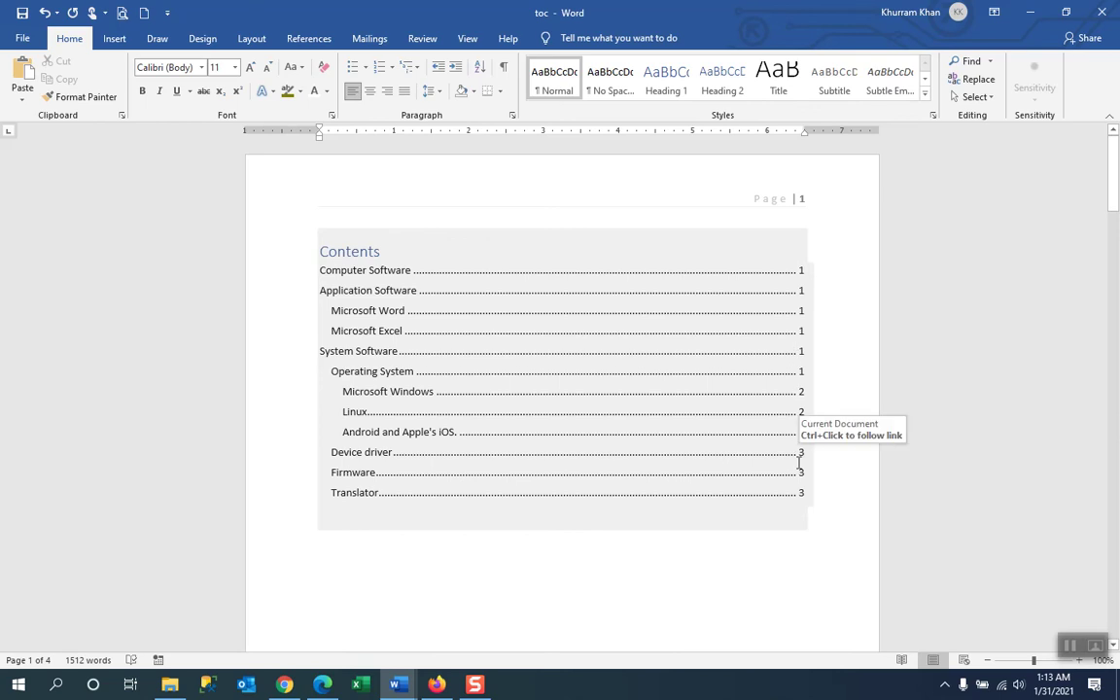
- Add a new paragraph and a page break after the "Computer Software" text so "Application Software" starts on its own page
scroll(616, 379, down, 6)
scroll(615, 377, down, 7)
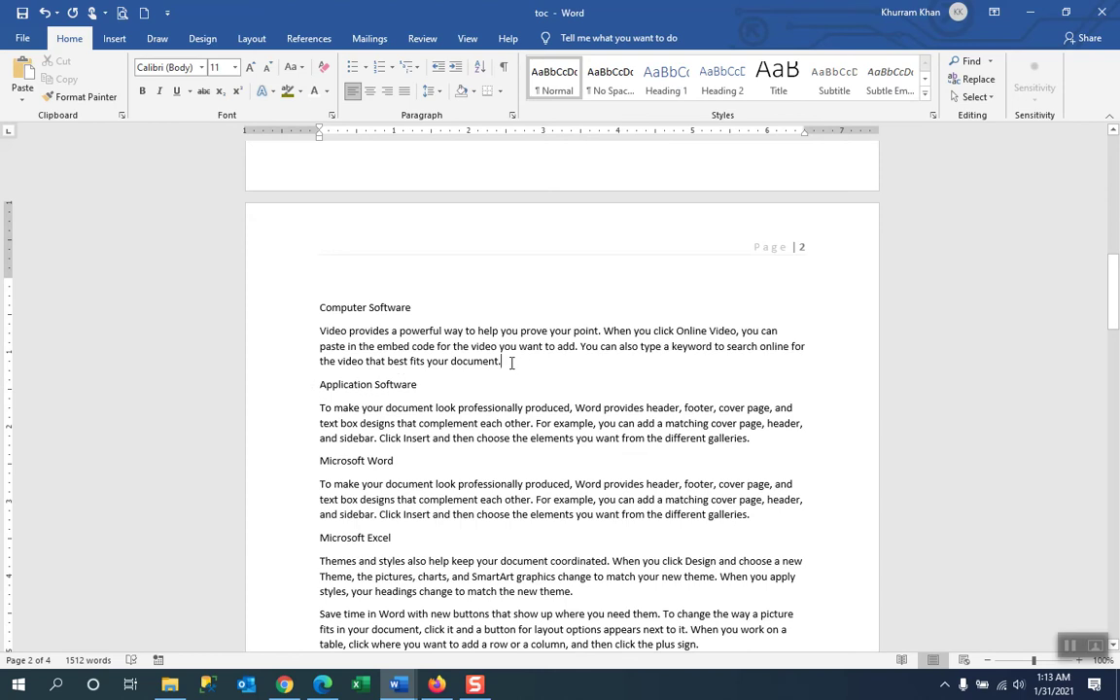
click(512, 363)
key(Return)
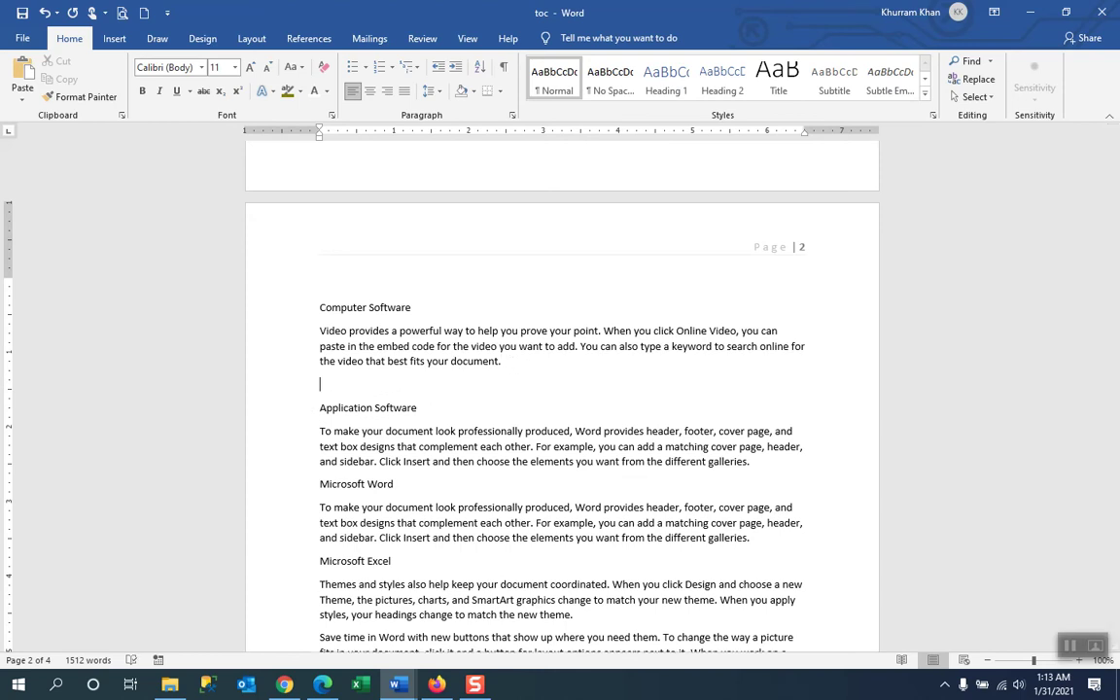
key(ctrl+Return)
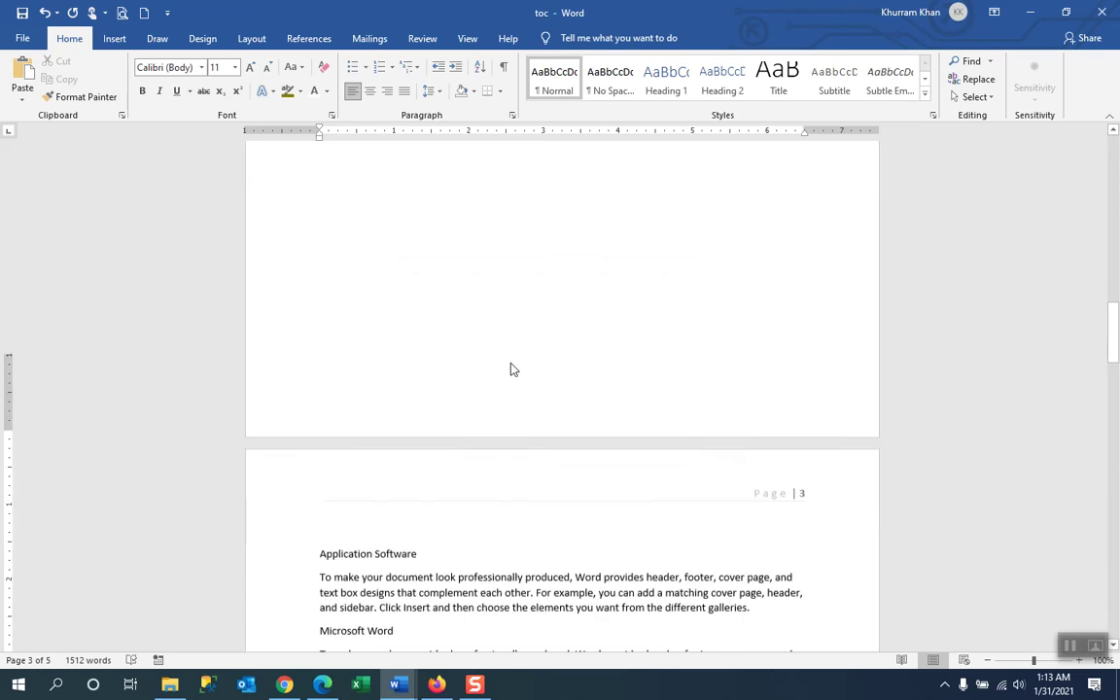
- Insert a page break directly before the "Operating System" heading
scroll(512, 363, down, 5)
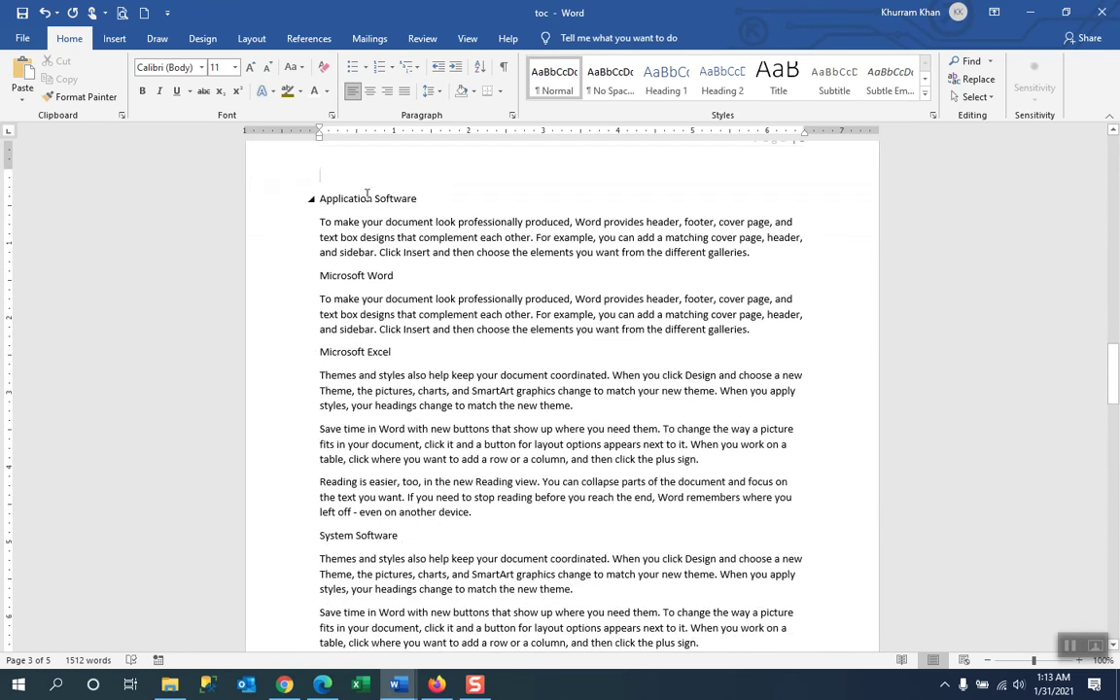
scroll(432, 230, down, 4)
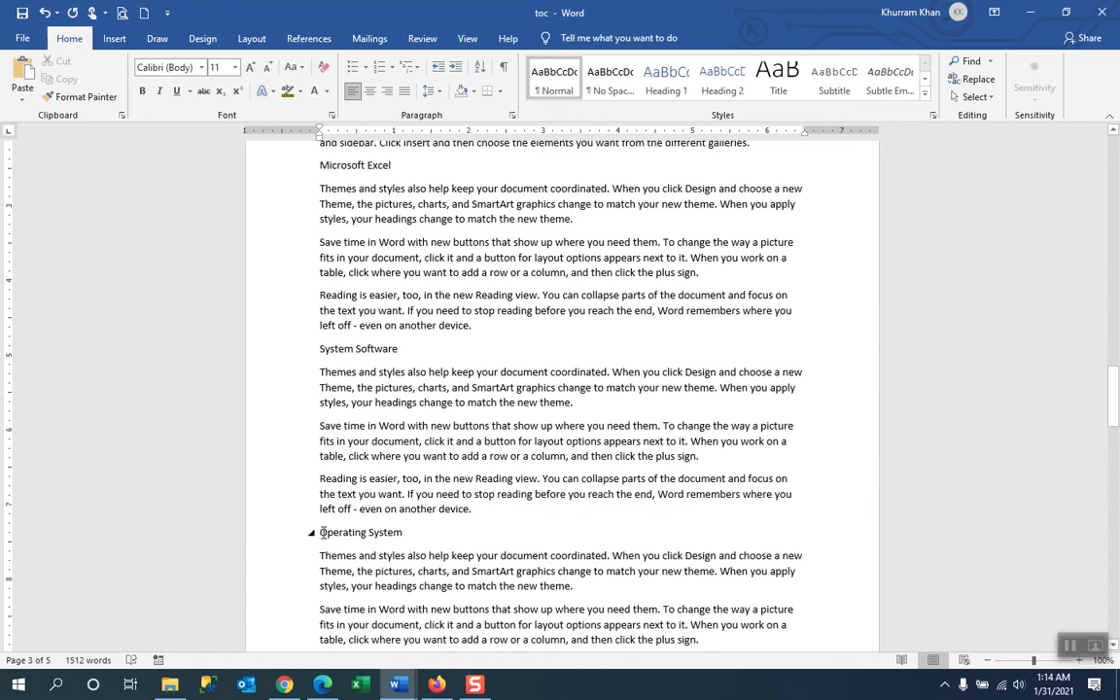
click(322, 532)
key(ctrl+Return)
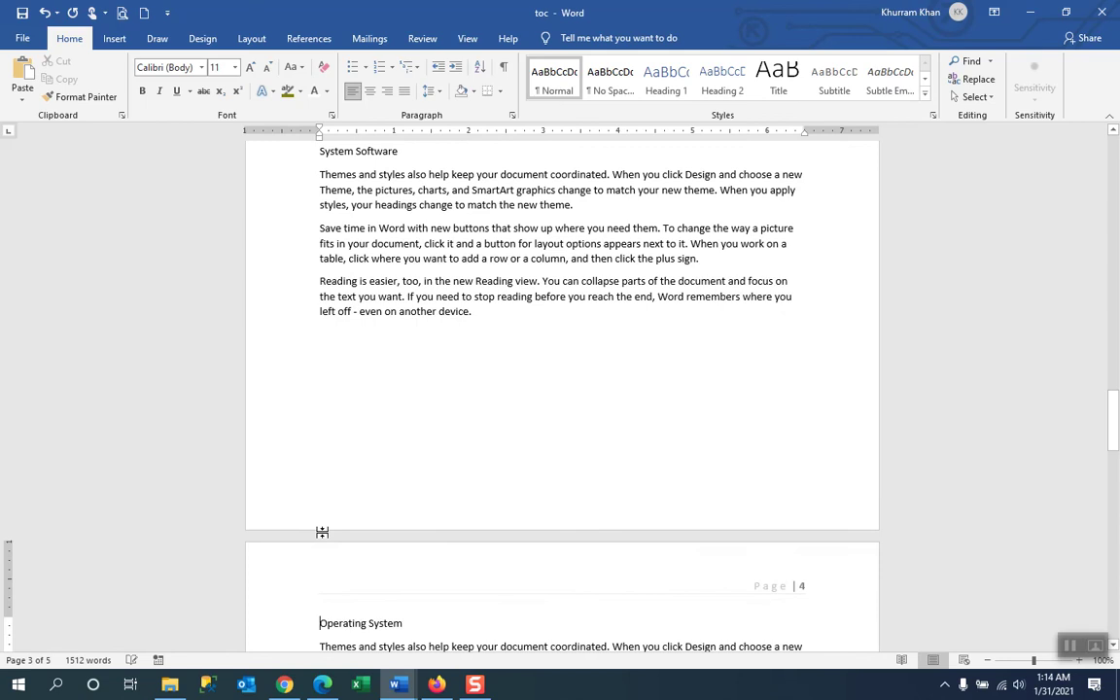
scroll(321, 532, up, 2)
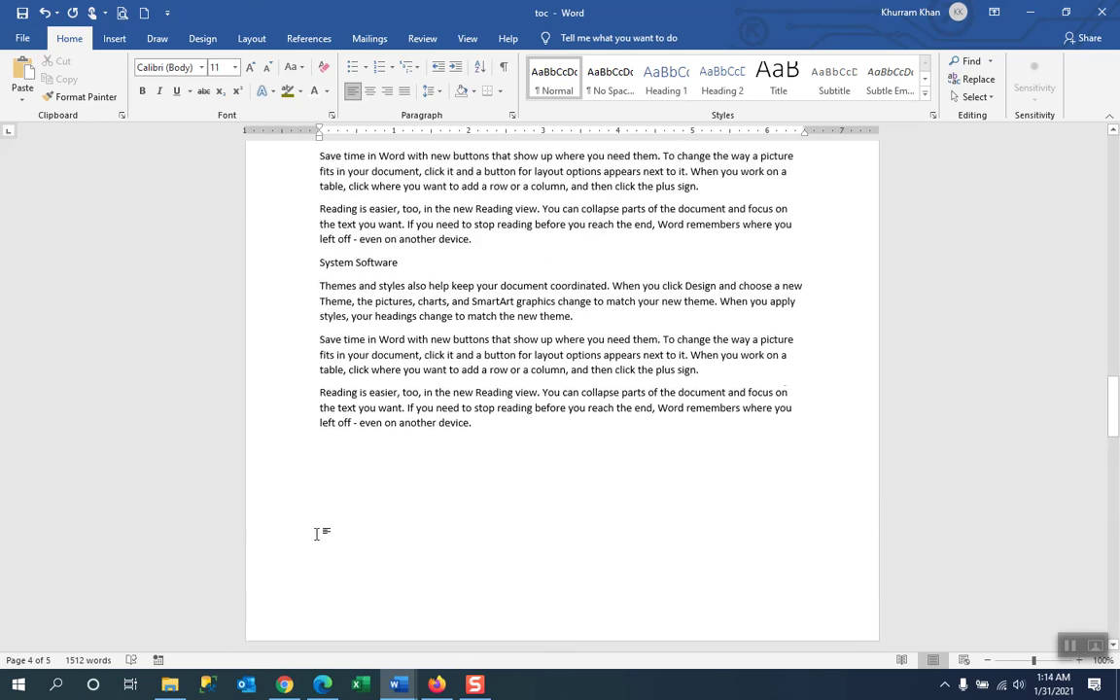
- Insert a page break directly before the "Device driver" heading
scroll(504, 468, down, 10)
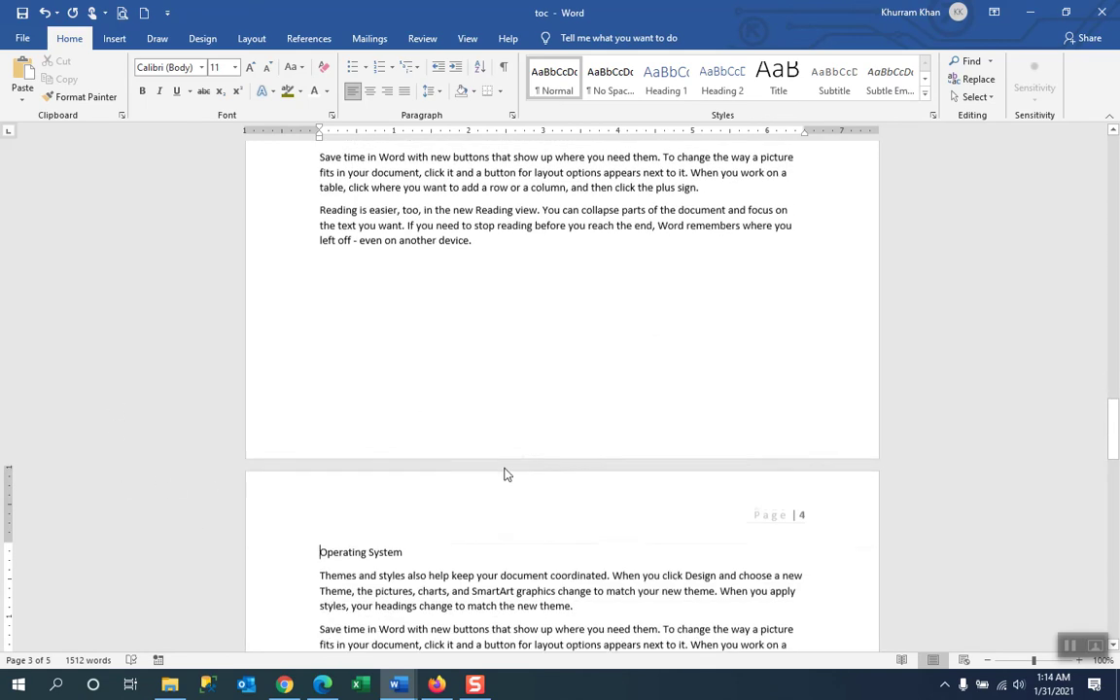
scroll(504, 468, down, 9)
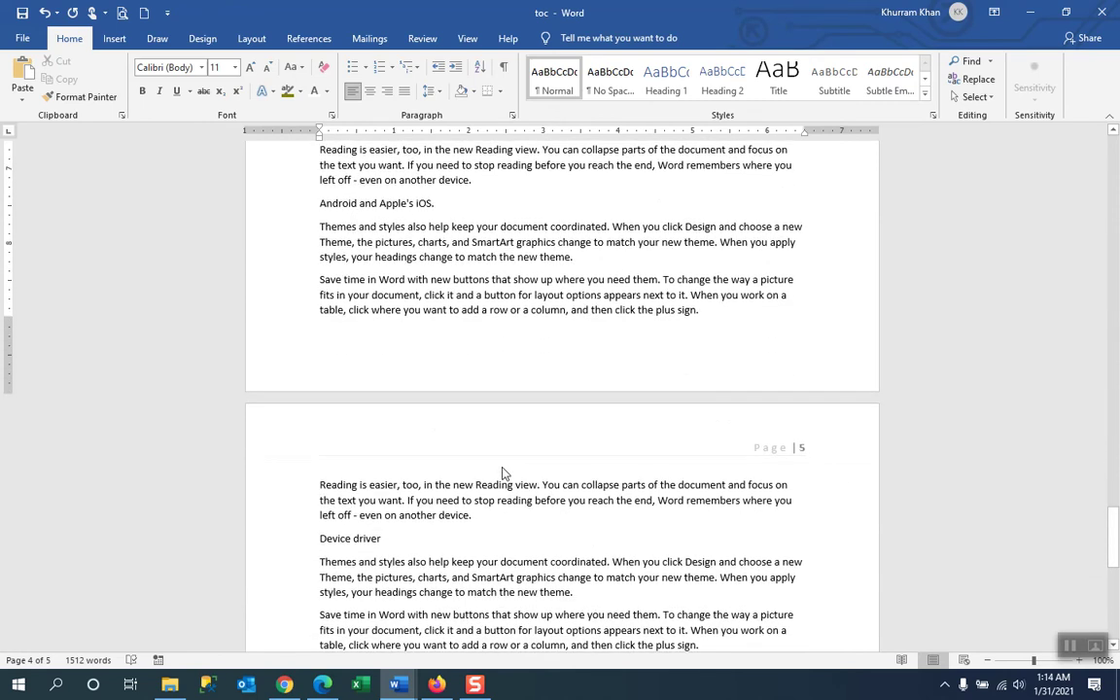
click(320, 539)
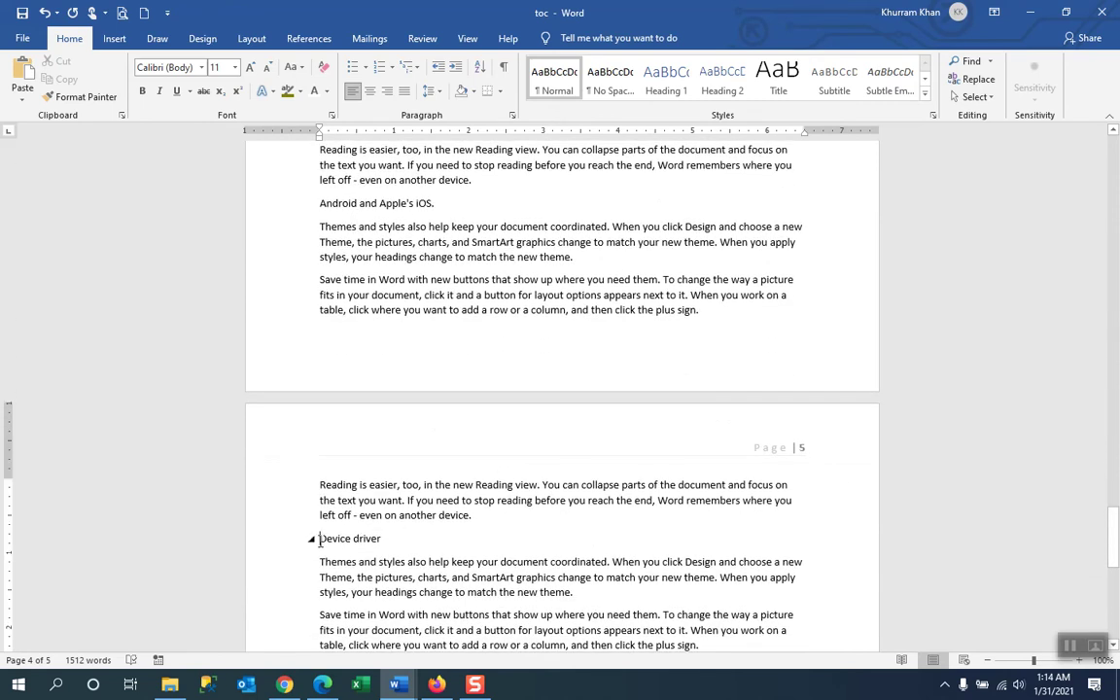
key(ctrl+Return)
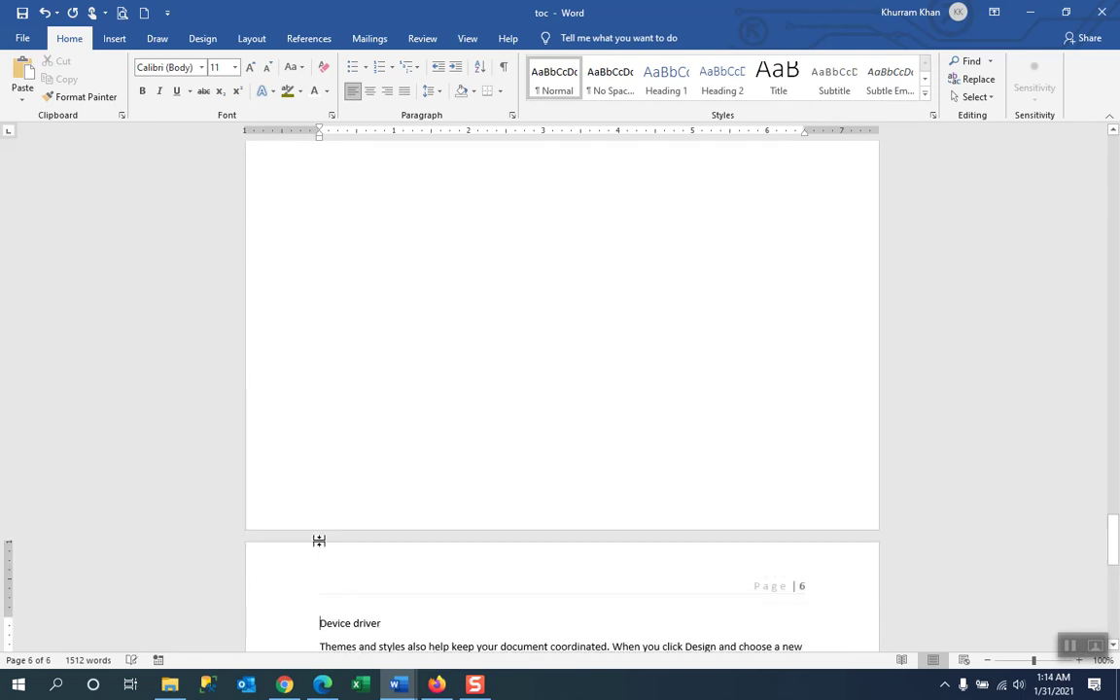
- Update the entire table of contents, and follow its "Linux" entry to that heading in the document
scroll(553, 513, up, 2)
scroll(553, 513, up, 15)
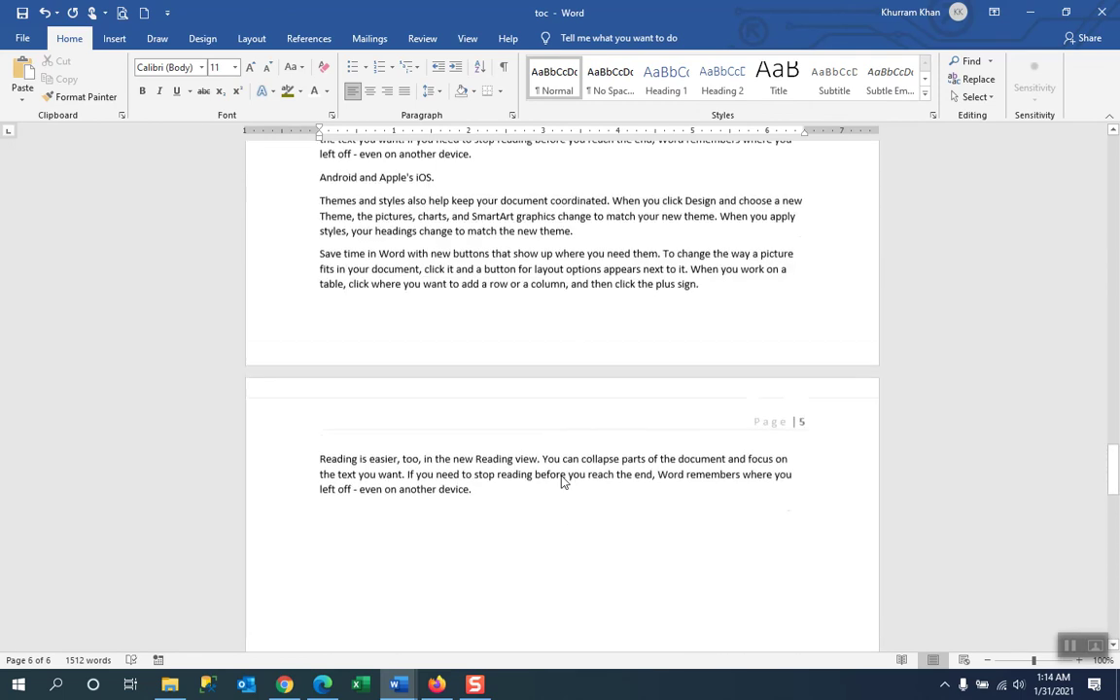
scroll(562, 476, up, 15)
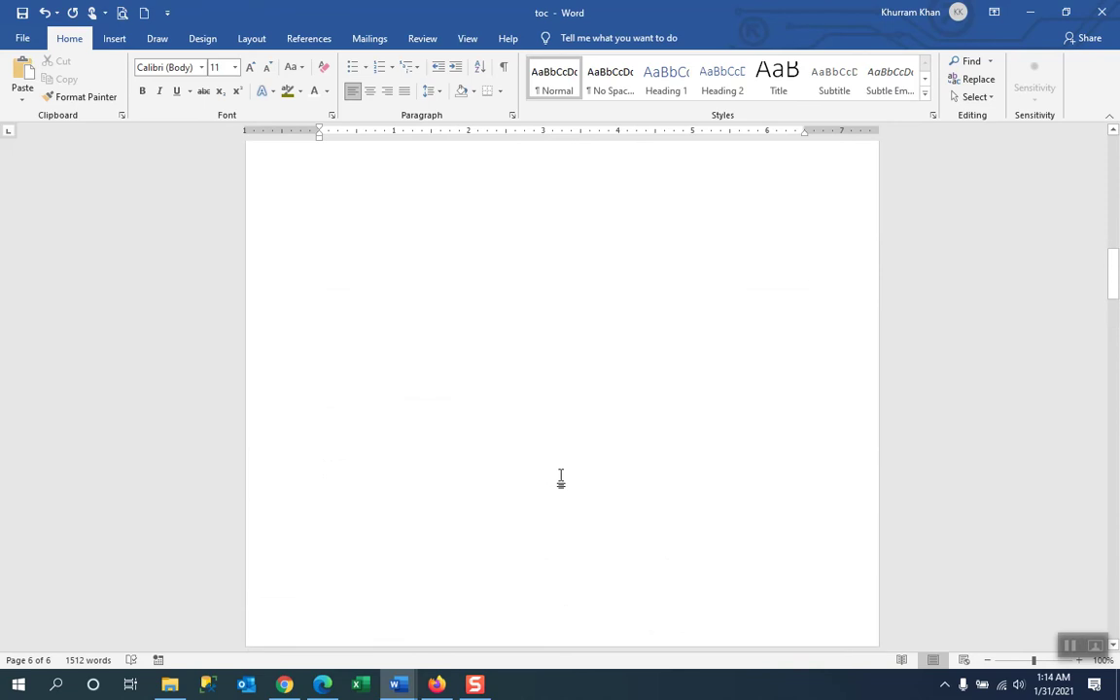
scroll(561, 476, up, 7)
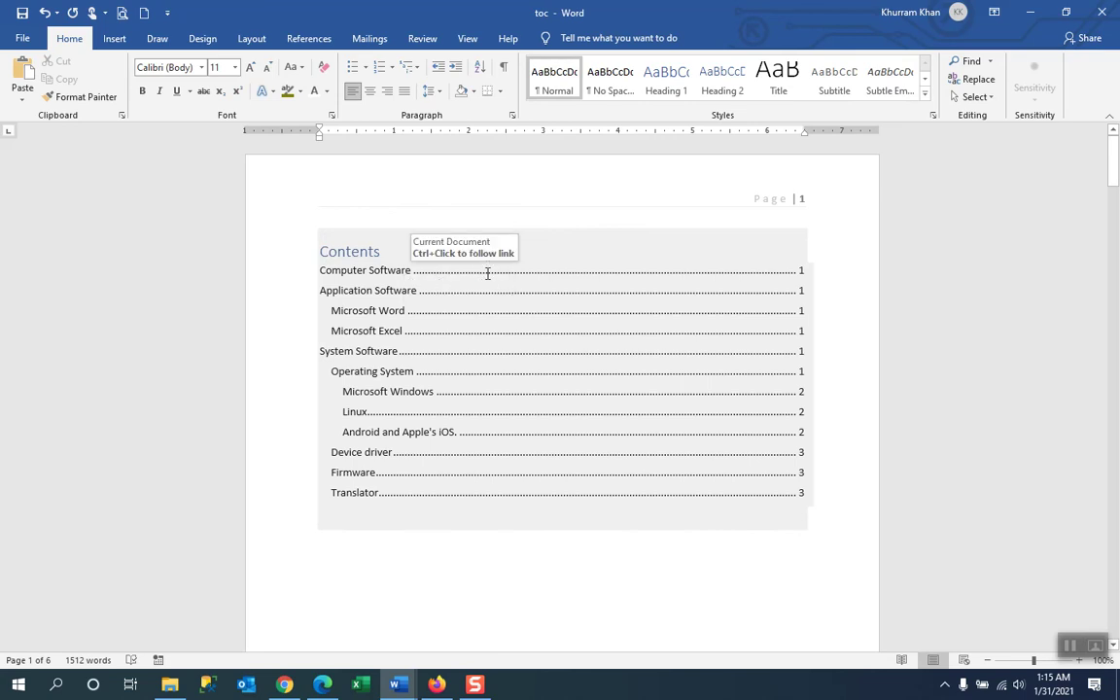
click(488, 273)
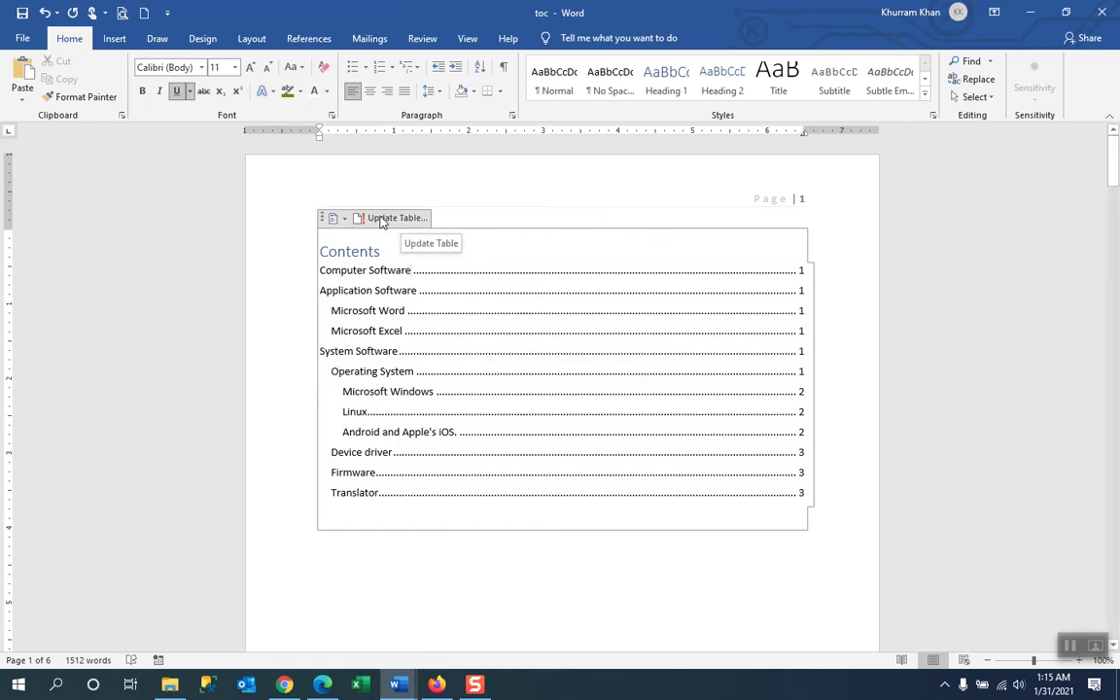
click(308, 40)
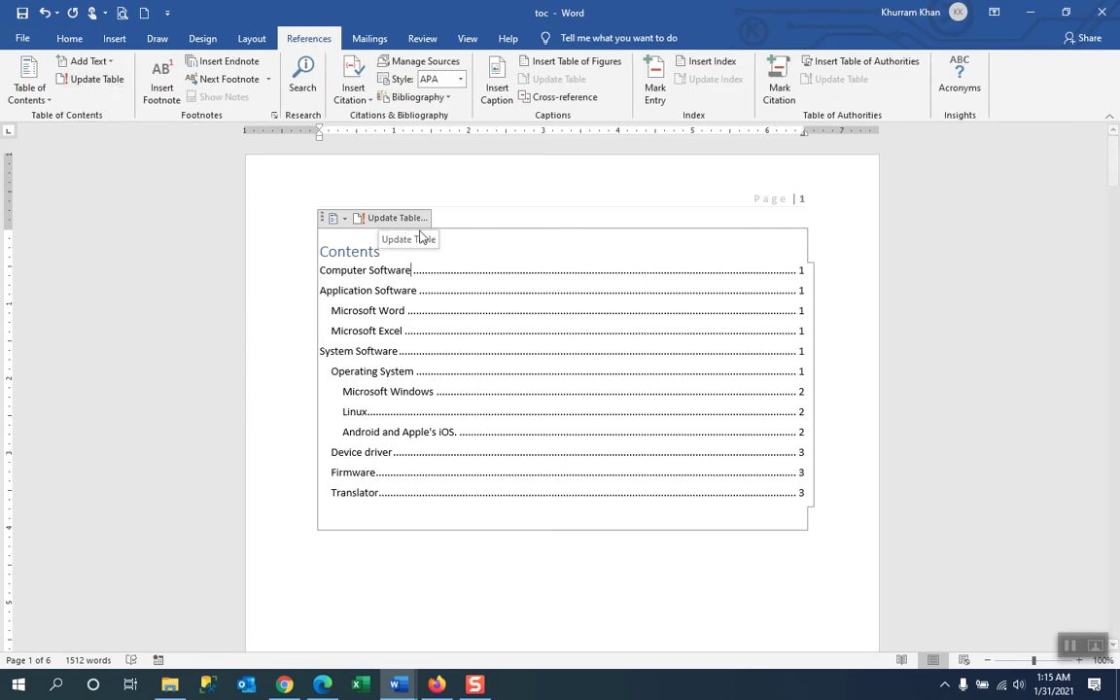
click(97, 79)
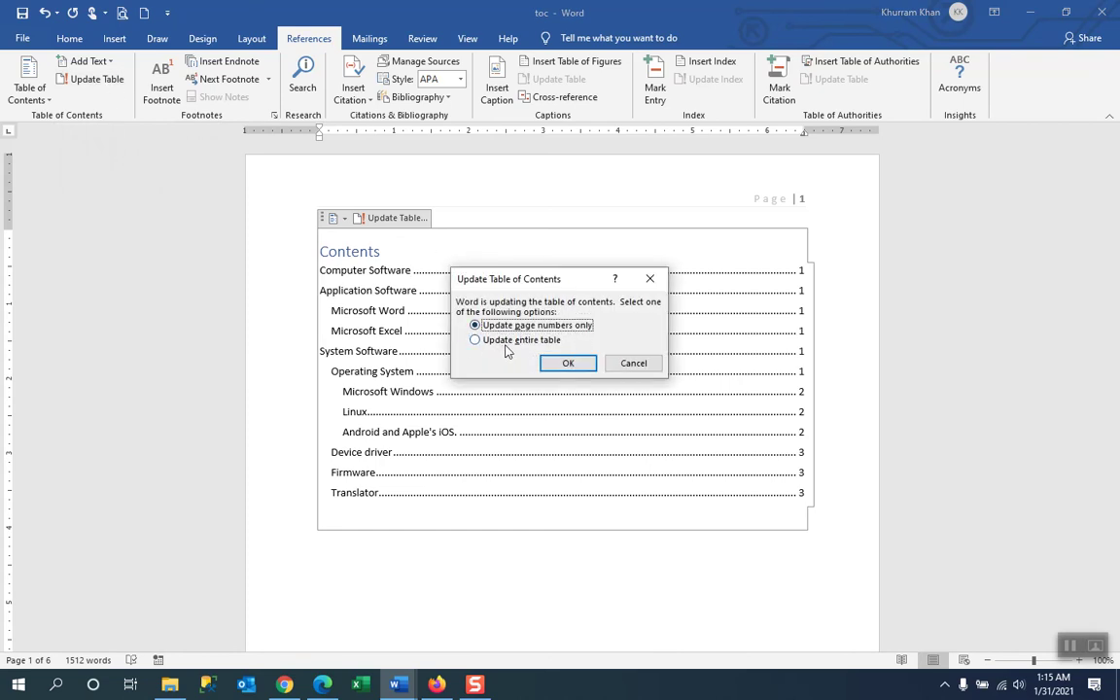
click(475, 343)
click(568, 364)
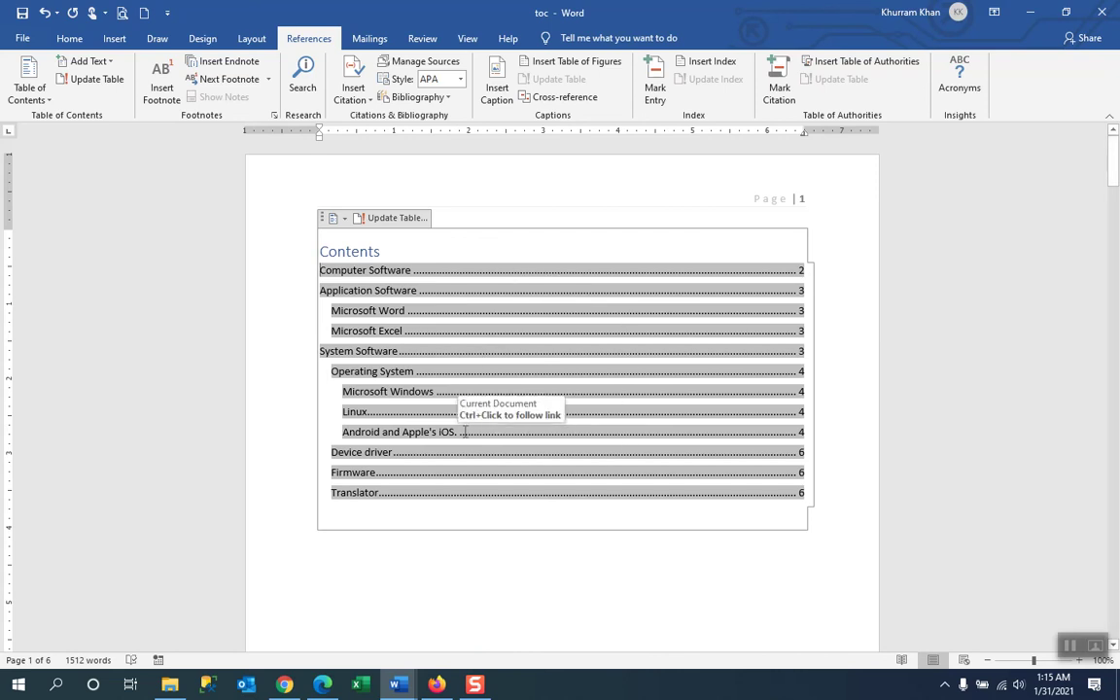
ctrl+click(373, 418)
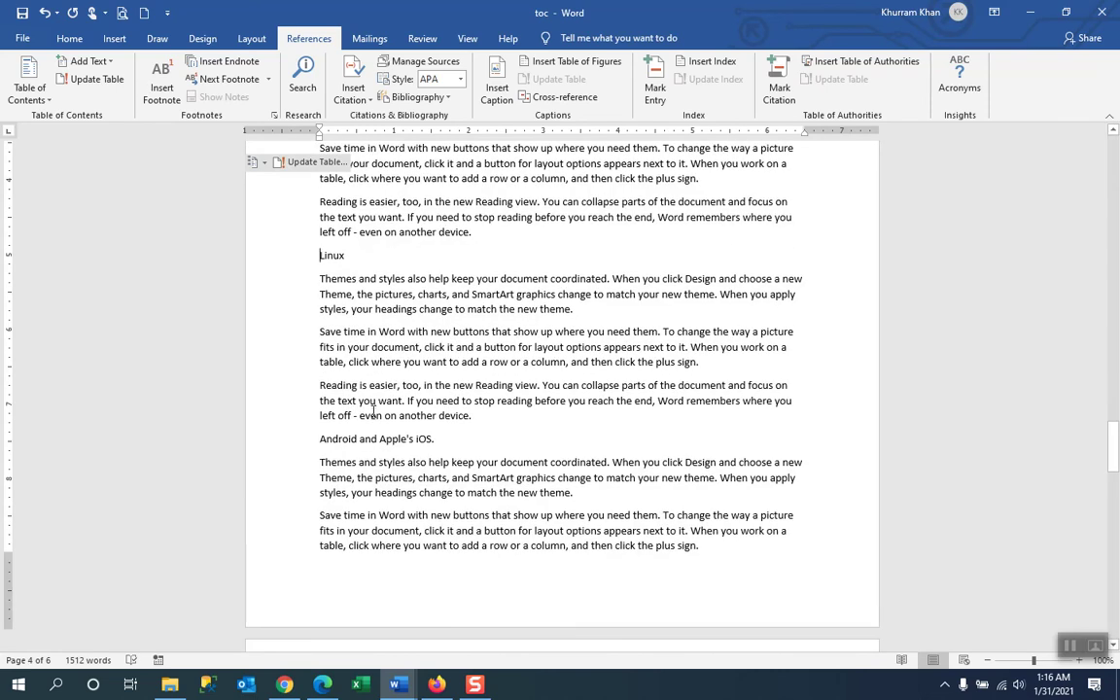